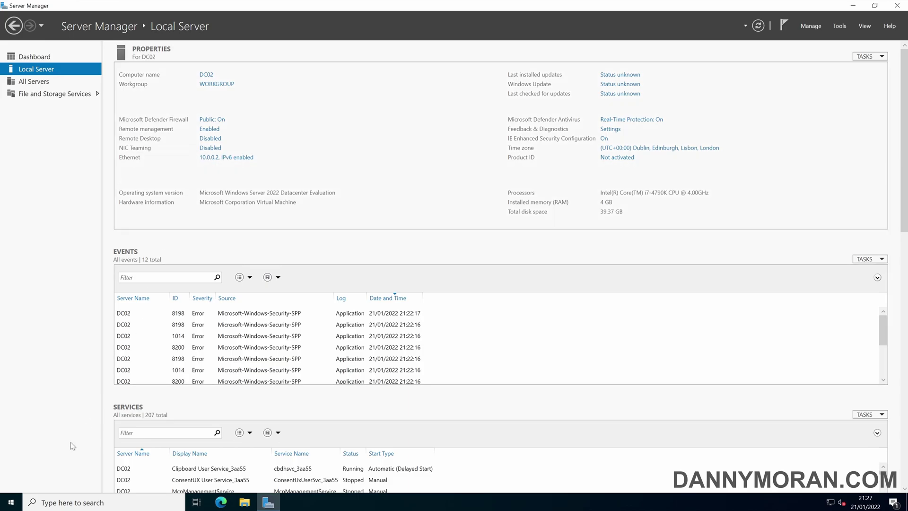
Ping ad.dannymoran.com from an elevated Command Prompt, getting replies from 10.0.0.1, then close it
key("super+r")
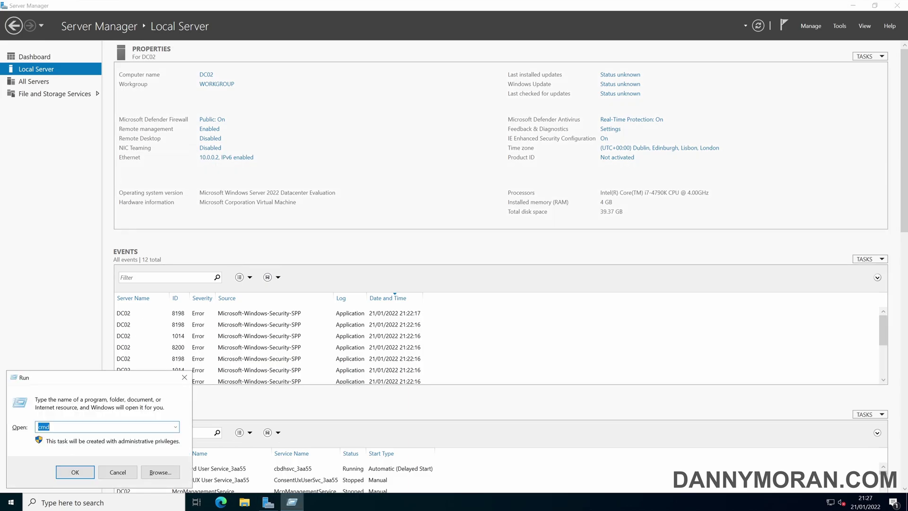
key("Return")
type("pin")
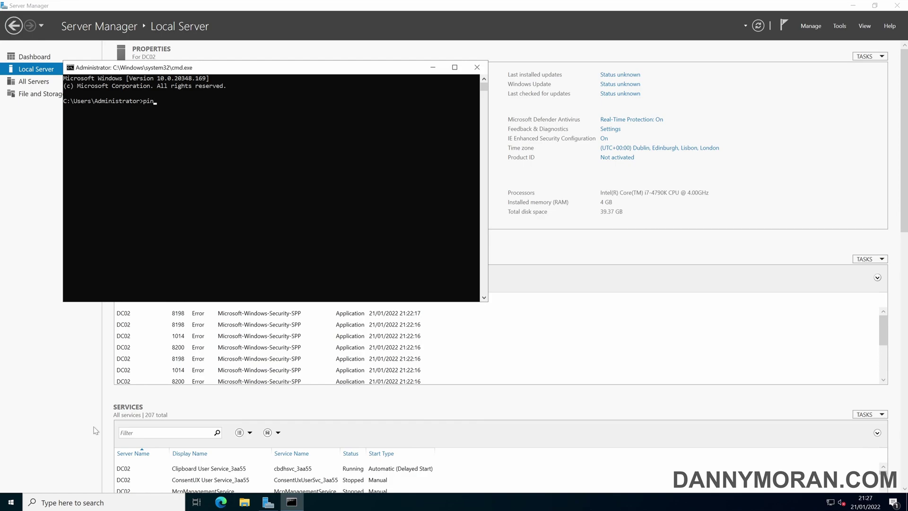
type("g ad.dannymoran.com")
key("Return")
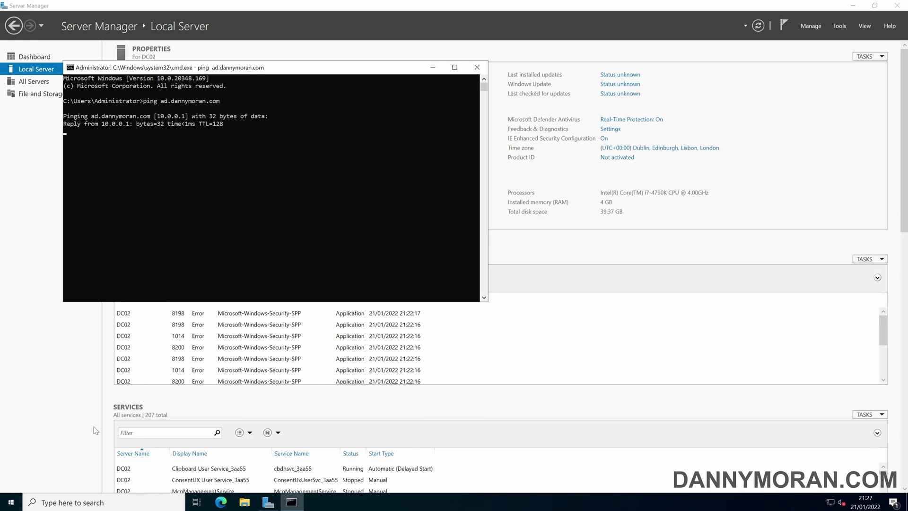
left_click(479, 67)
Start Add Roles and Features, keeping role-based installation with DC02 as the destination
left_click(811, 26)
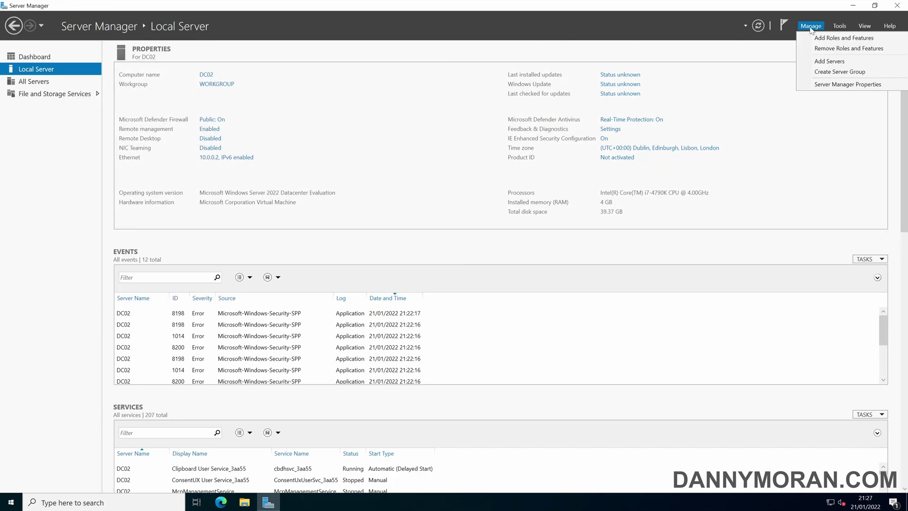
left_click(820, 38)
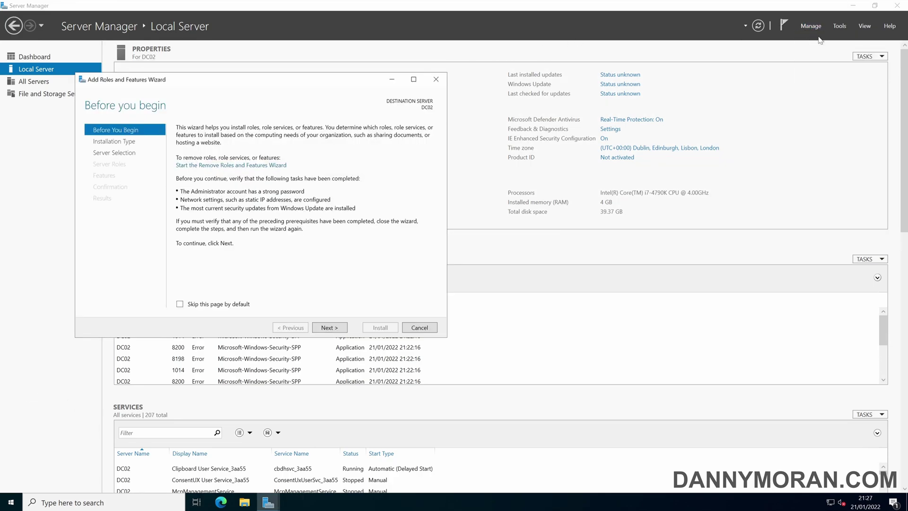
left_click(327, 329)
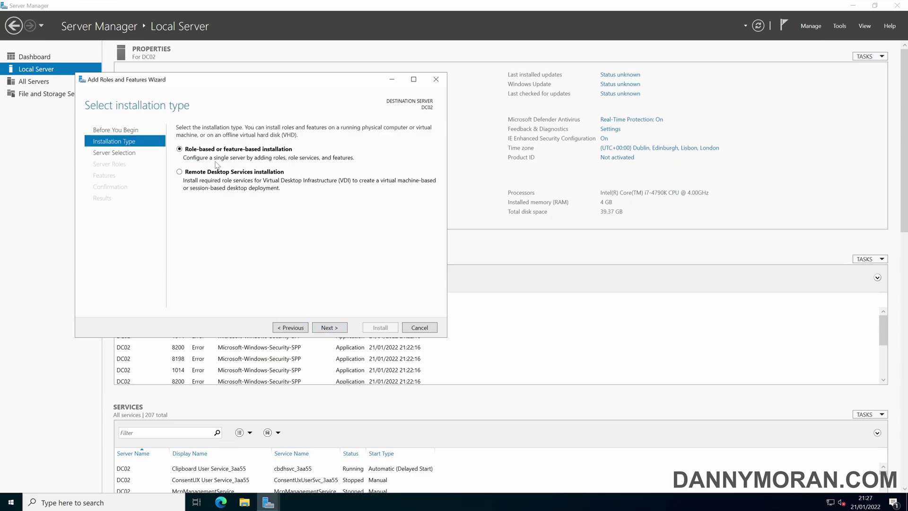
left_click(329, 328)
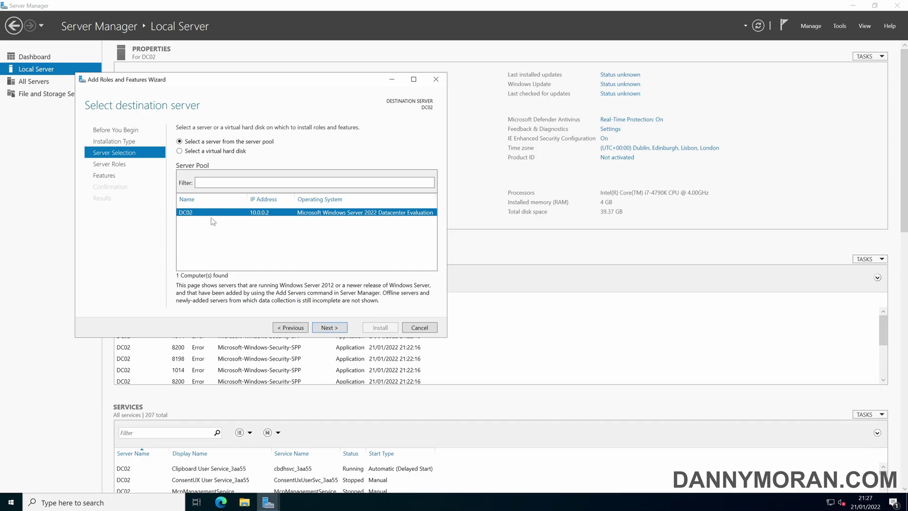
left_click(334, 328)
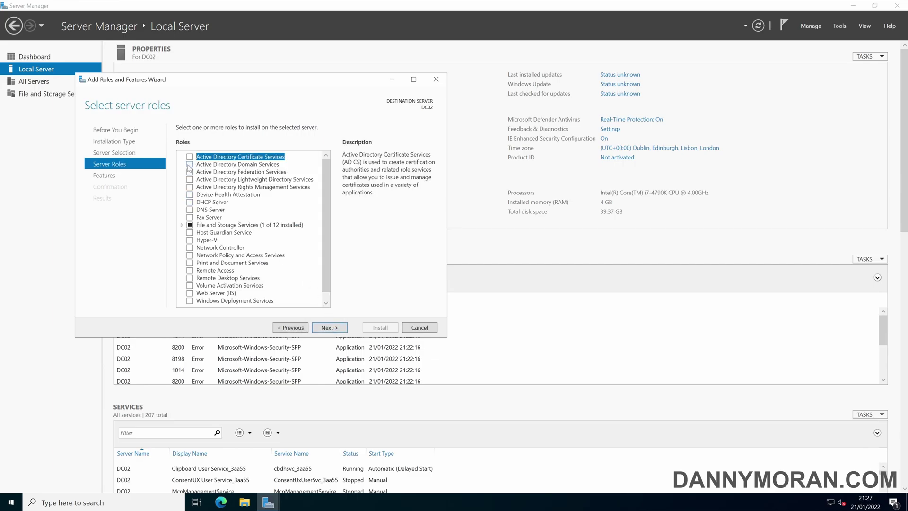
Select Active Directory Domain Services and DNS Server roles, accepting their required features
left_click(189, 164)
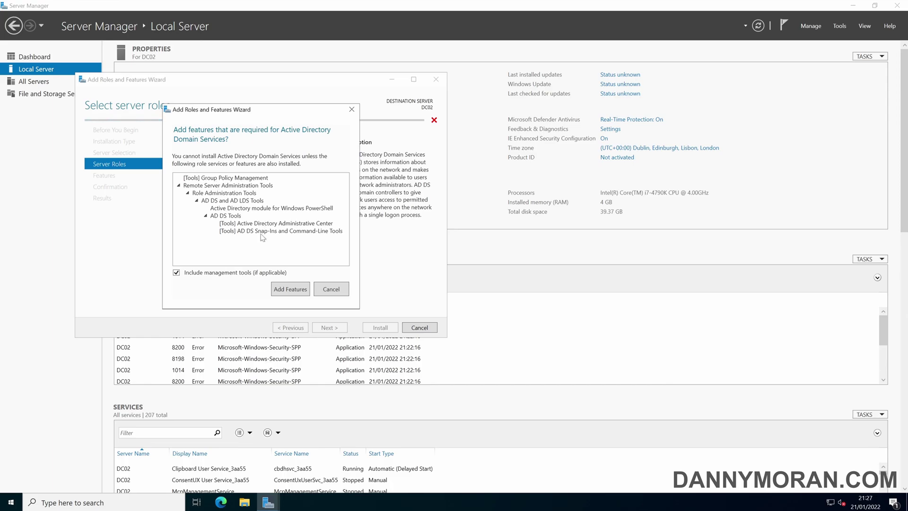
left_click(289, 290)
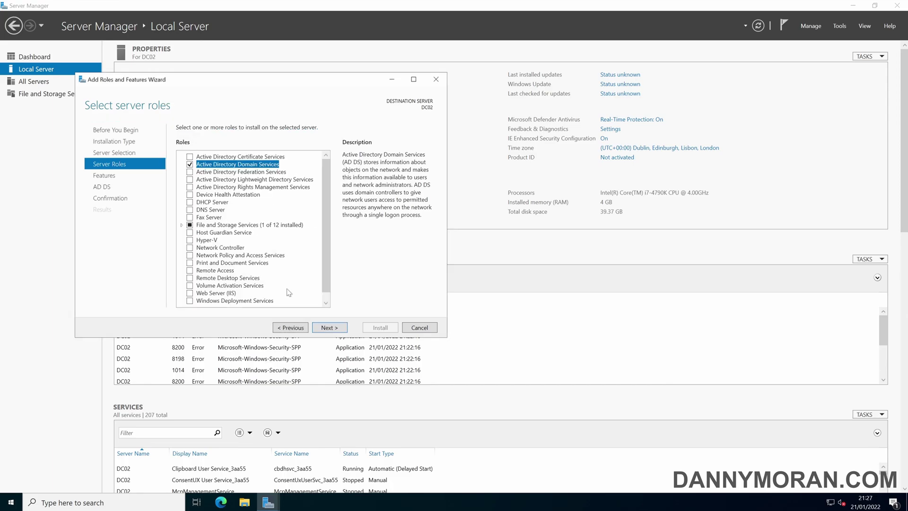
left_click(190, 210)
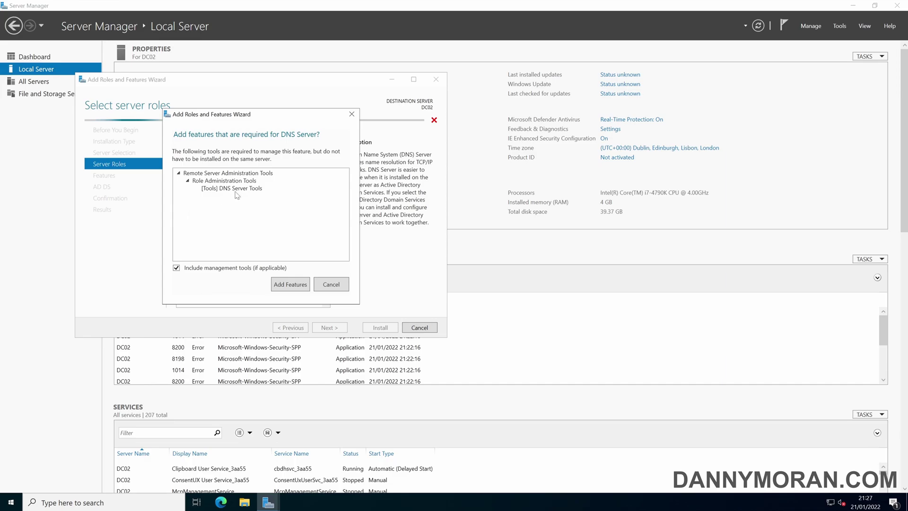
left_click(292, 285)
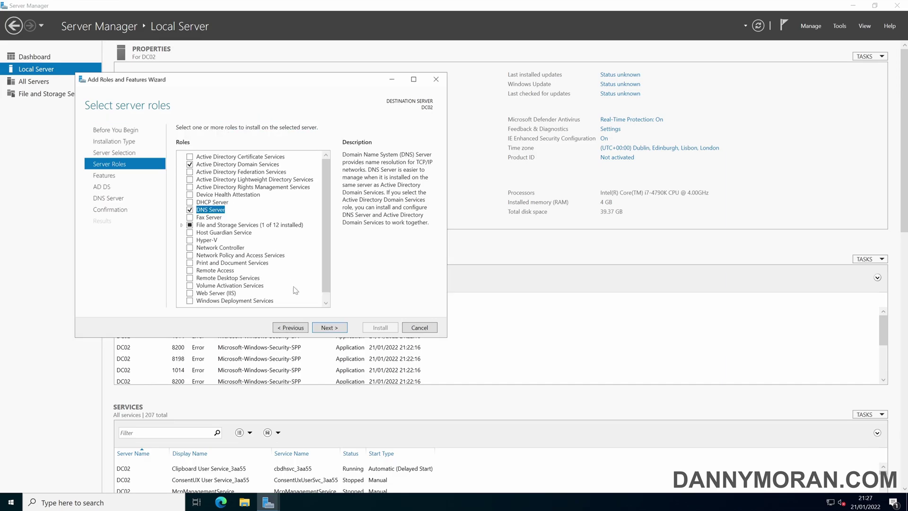
left_click(338, 331)
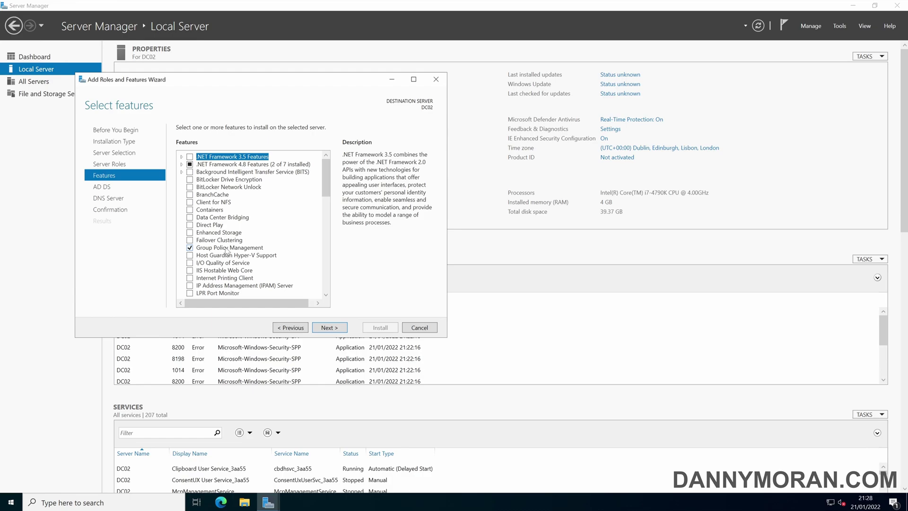
Keep default features, pass the AD DS and DNS Server pages, and review the confirmation list
left_click(329, 327)
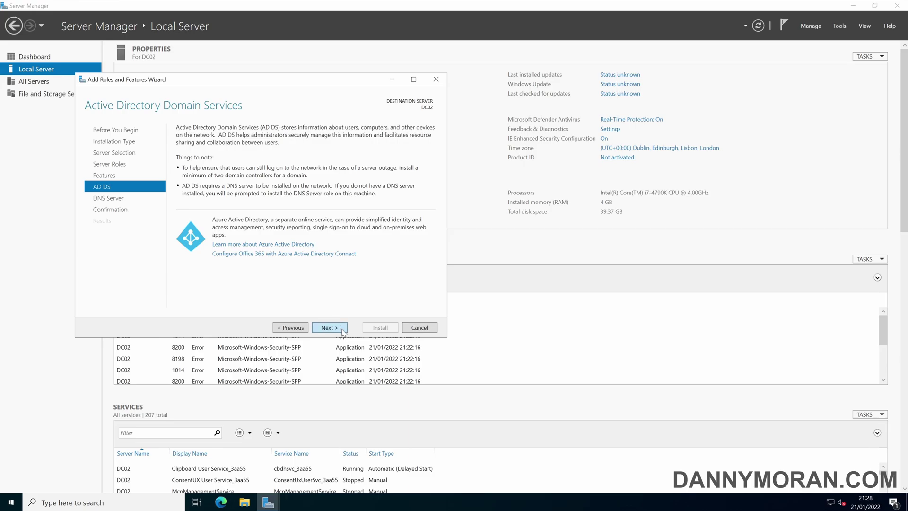
left_click(330, 328)
left_click(343, 331)
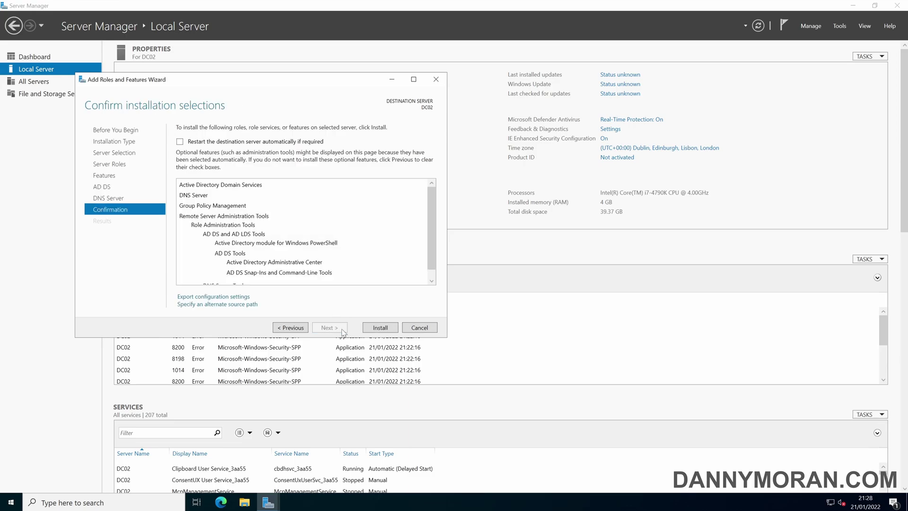
scroll(429, 220, "down", 1)
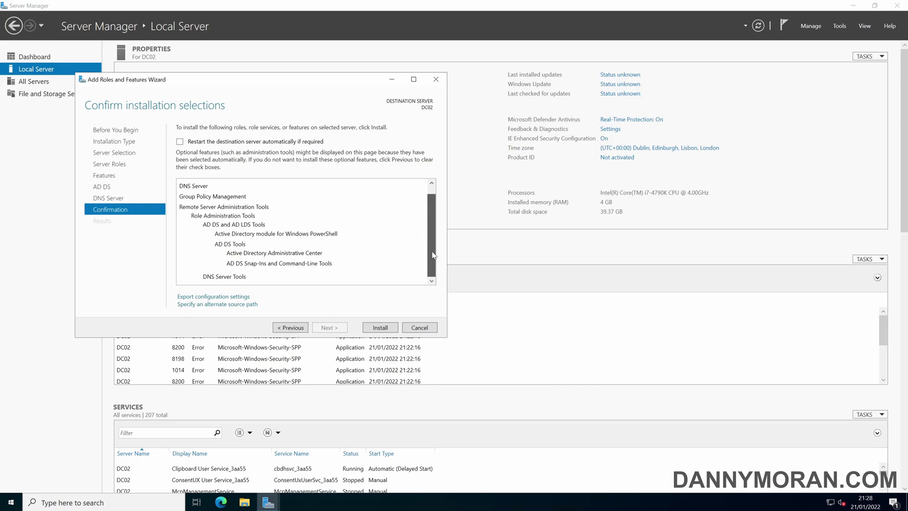
scroll(434, 198, "up", 1)
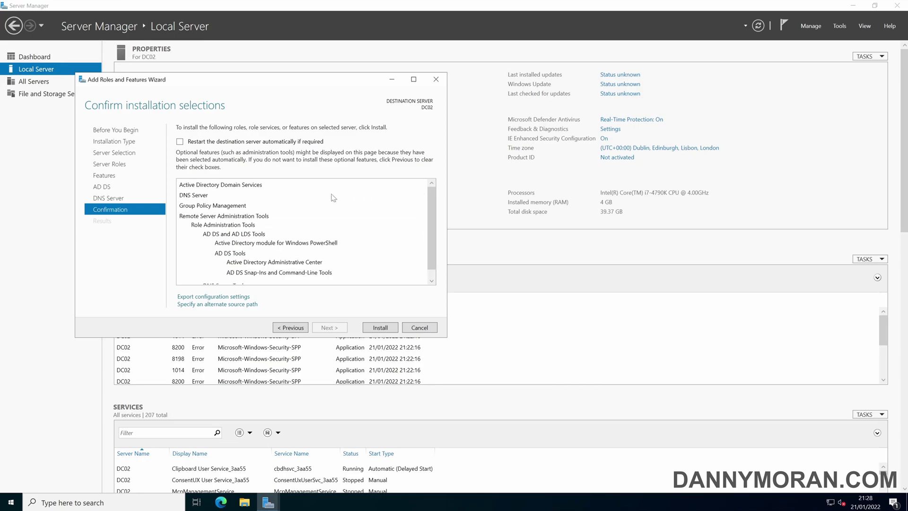
scroll(333, 199, "down", 1)
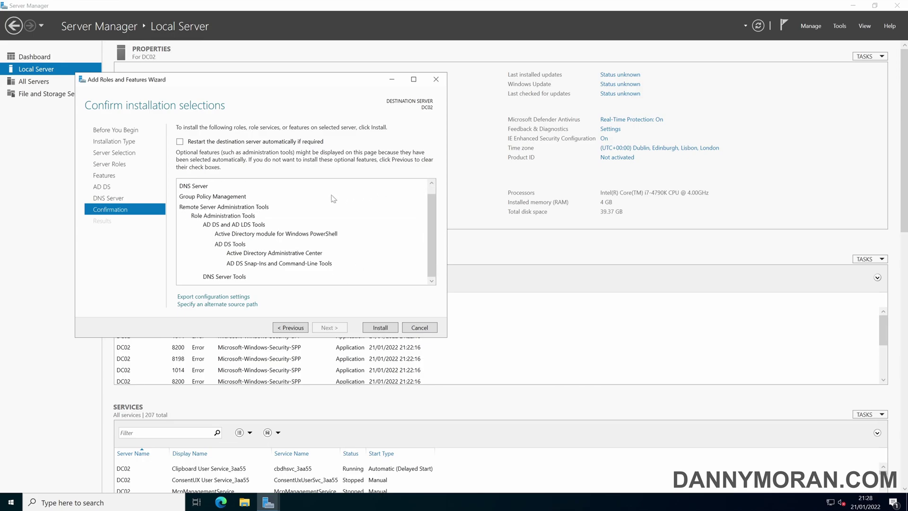
Install AD DS, DNS Server and their management tools on DC02
left_click(381, 328)
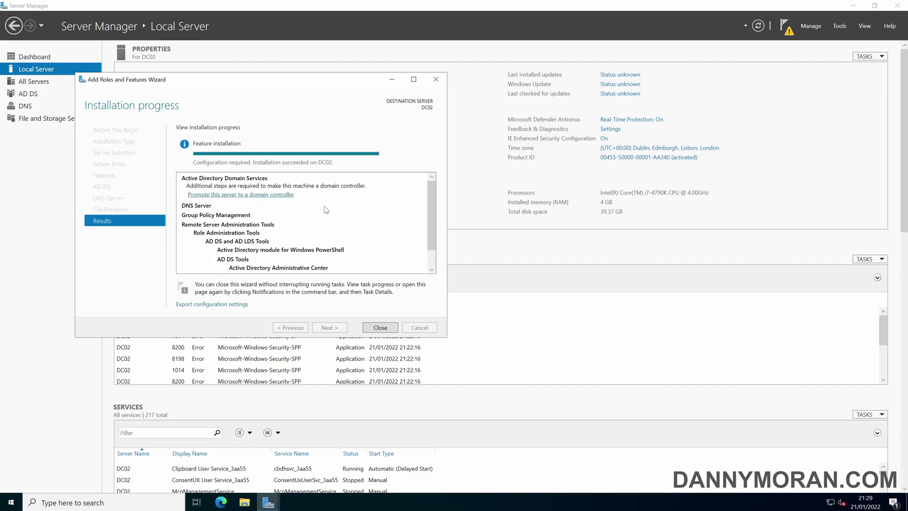
Close the finished wizard and launch 'Promote this server to a domain controller' from notifications
left_click(378, 328)
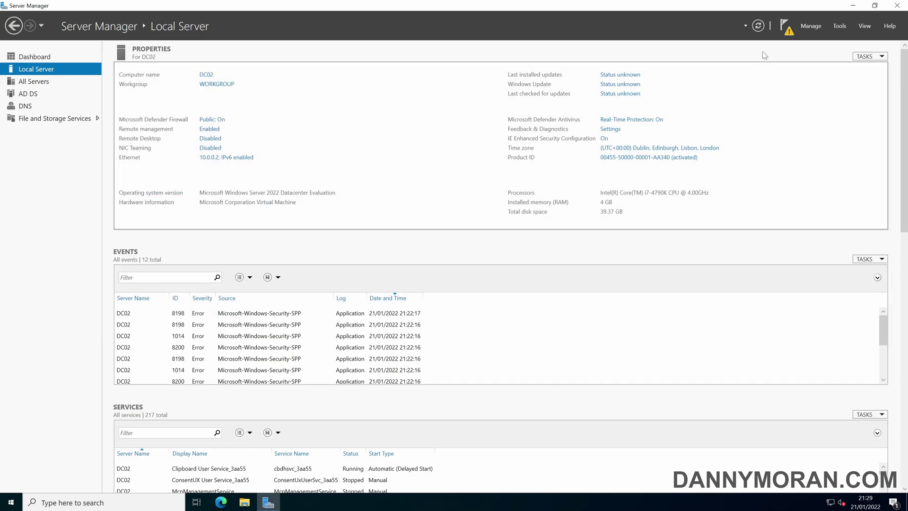
left_click(786, 31)
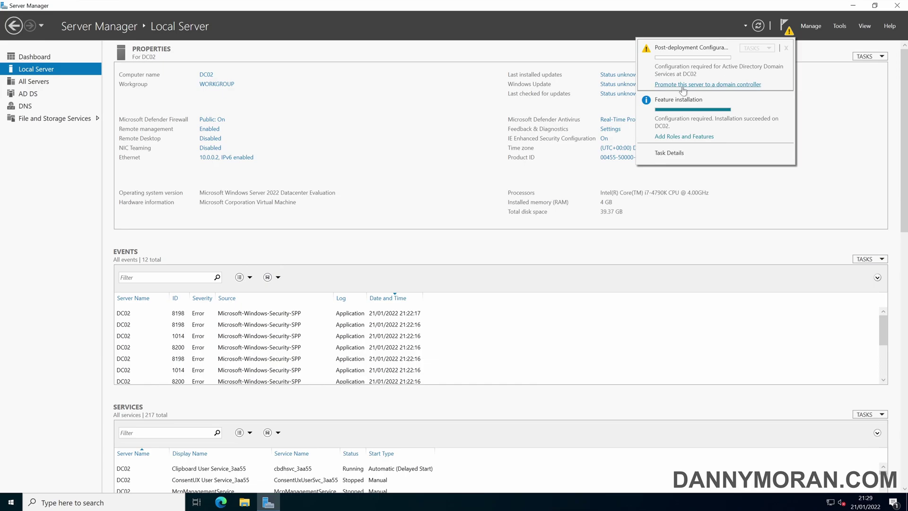
left_click(717, 85)
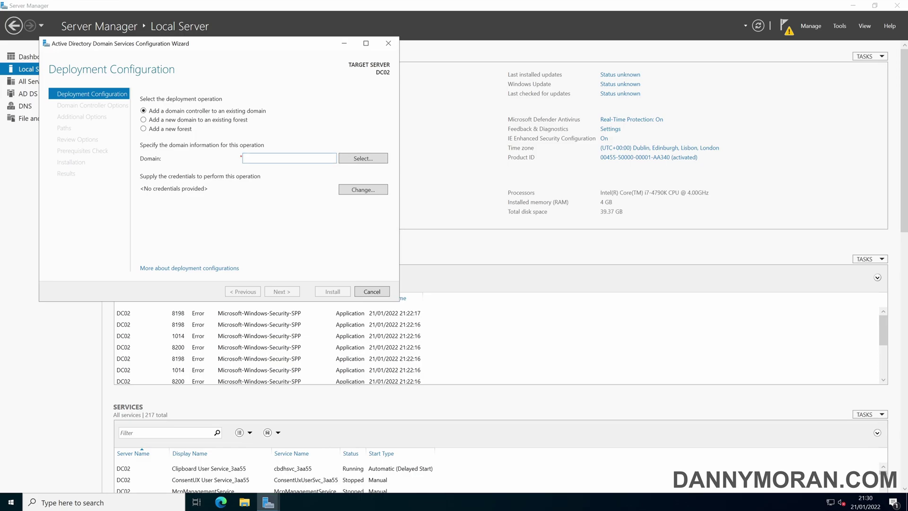
Target existing domain ad.dannymoran.com using AD\Administrator credentials and the account password
type("ad.dannymoran.com")
left_click(354, 159)
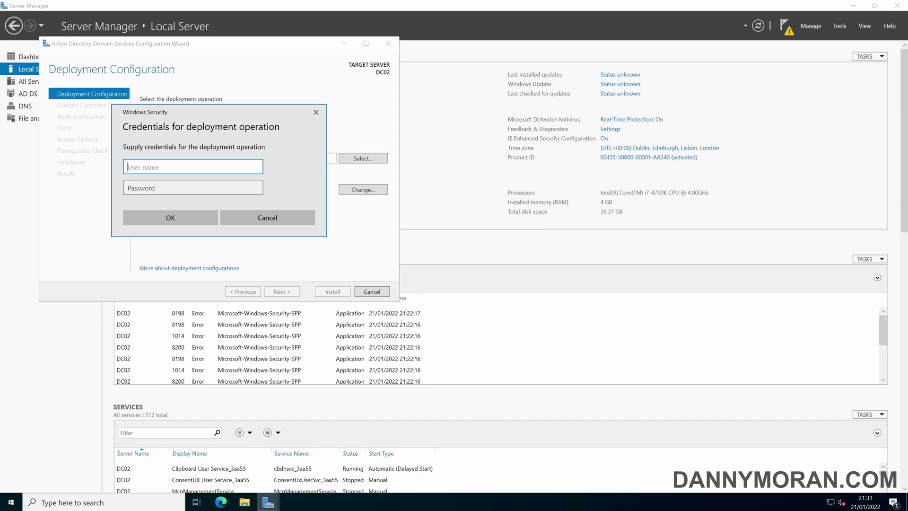
type("AD\\Administrator")
key("Tab")
type("********")
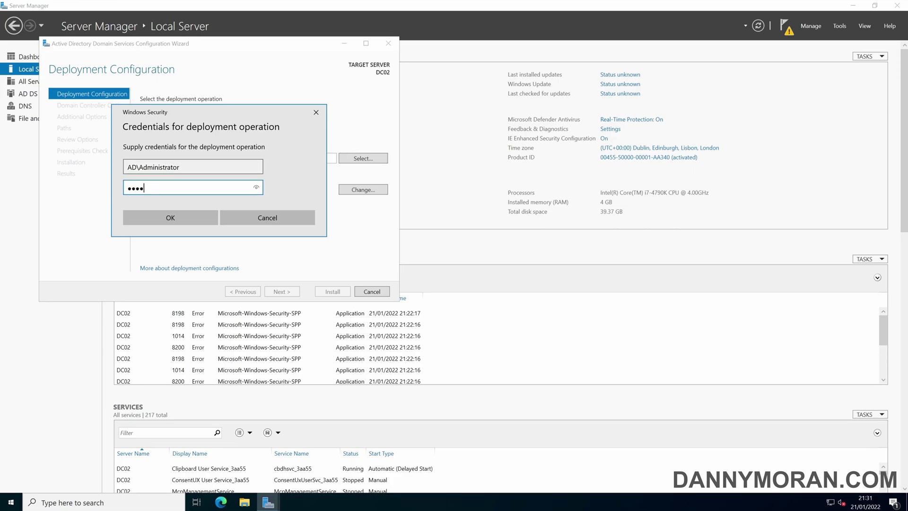
type("**")
key("Return")
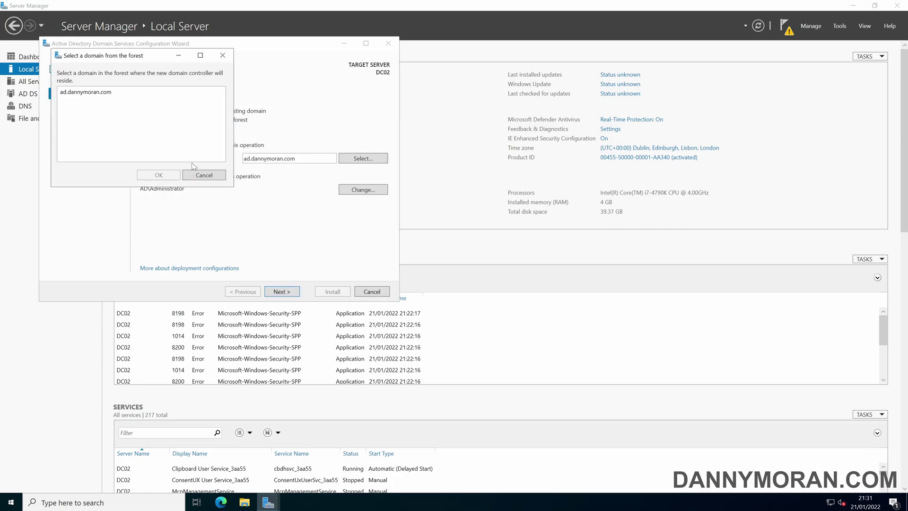
left_click(98, 93)
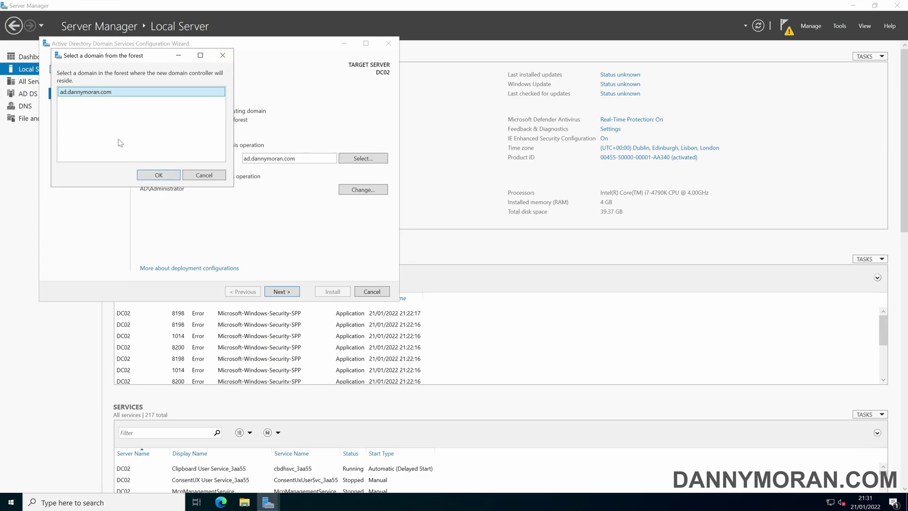
left_click(153, 178)
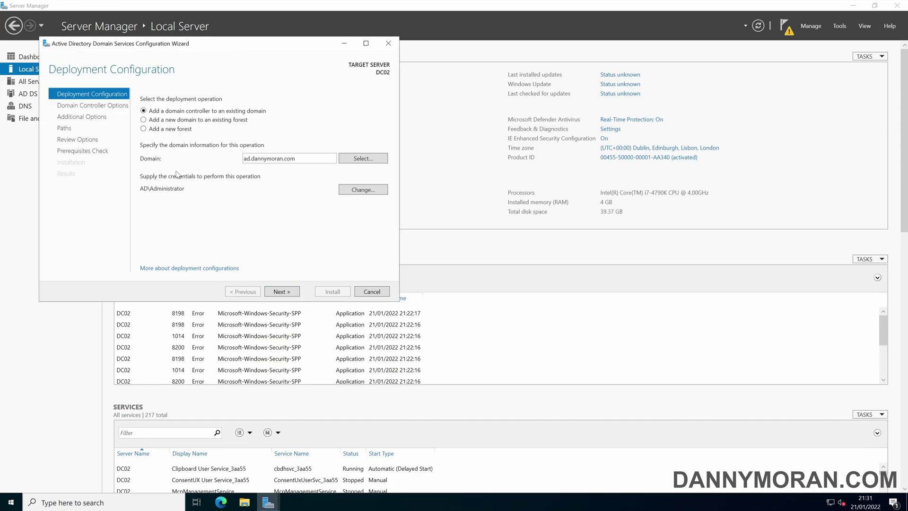
On Domain Controller Options, keep Default-First-Site-Name as the site
left_click(287, 295)
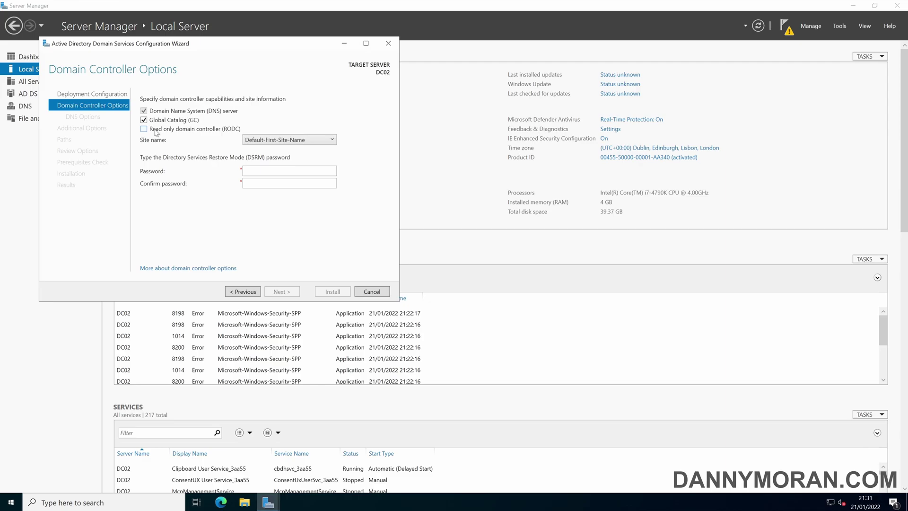
left_click(281, 142)
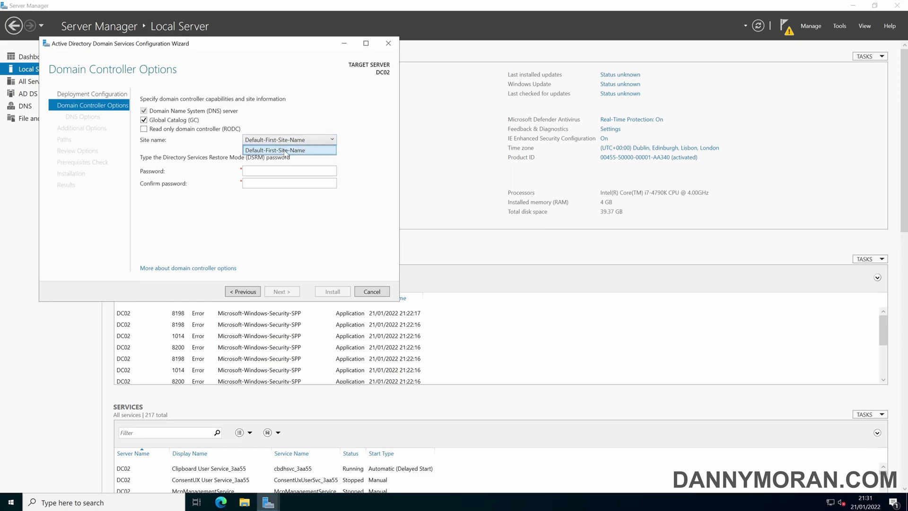
left_click(284, 139)
left_click(284, 139)
left_click(271, 142)
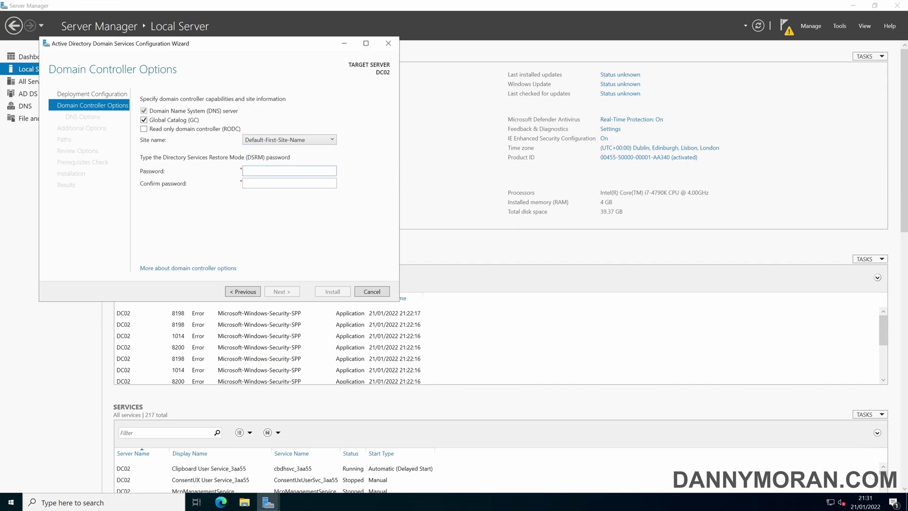
Enter and confirm the DSRM password, then continue to DNS Options
type("••••••••••")
key("Tab")
type("••••••••••")
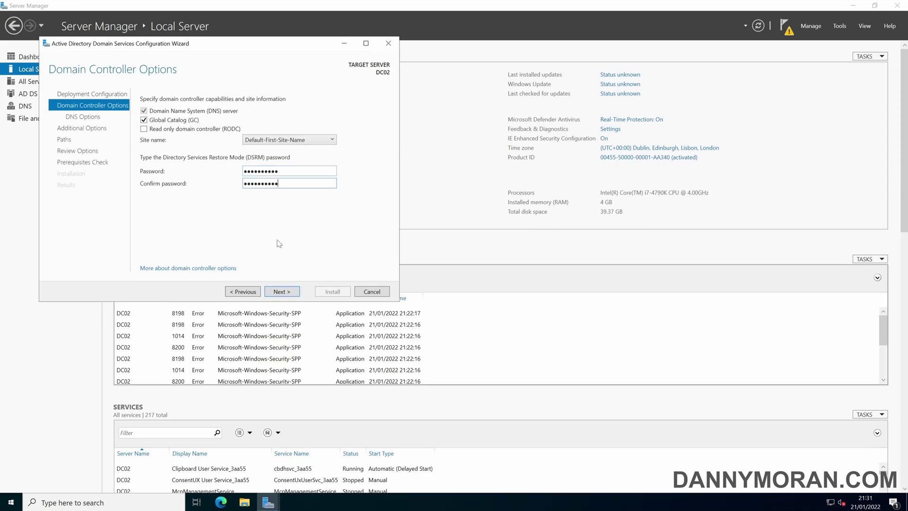
left_click(291, 293)
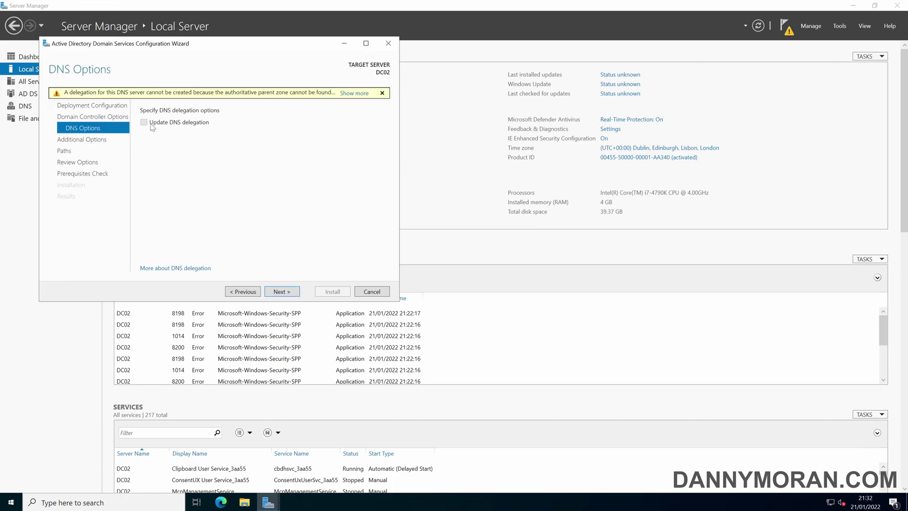
Pass DNS Options, keep replication from Any domain controller, and continue to Paths
left_click(284, 292)
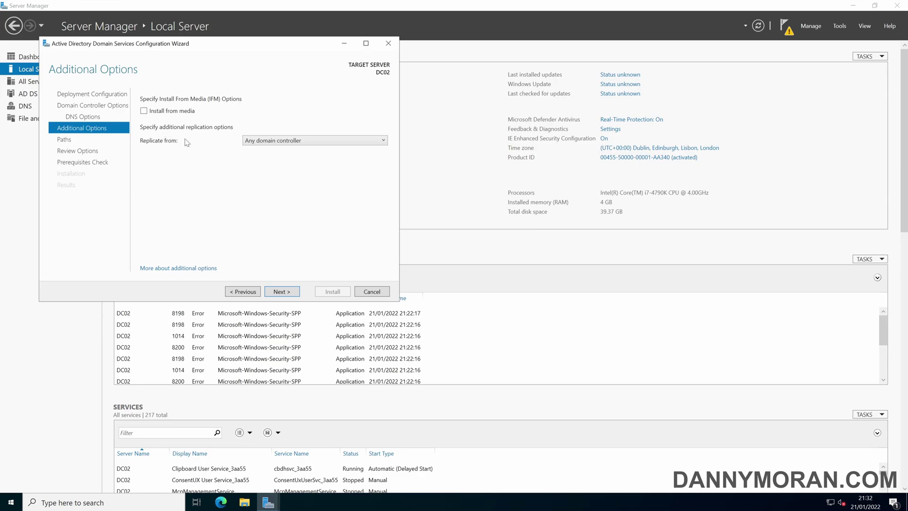
left_click(256, 141)
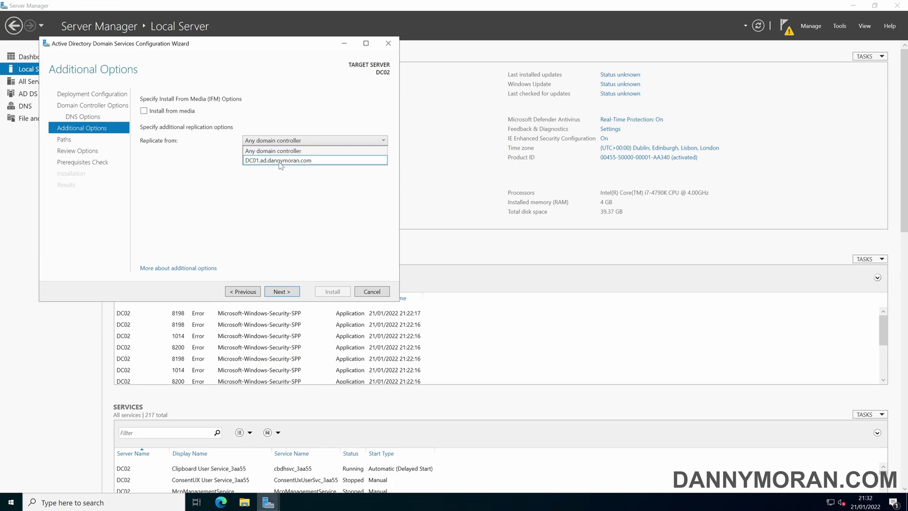
left_click(265, 150)
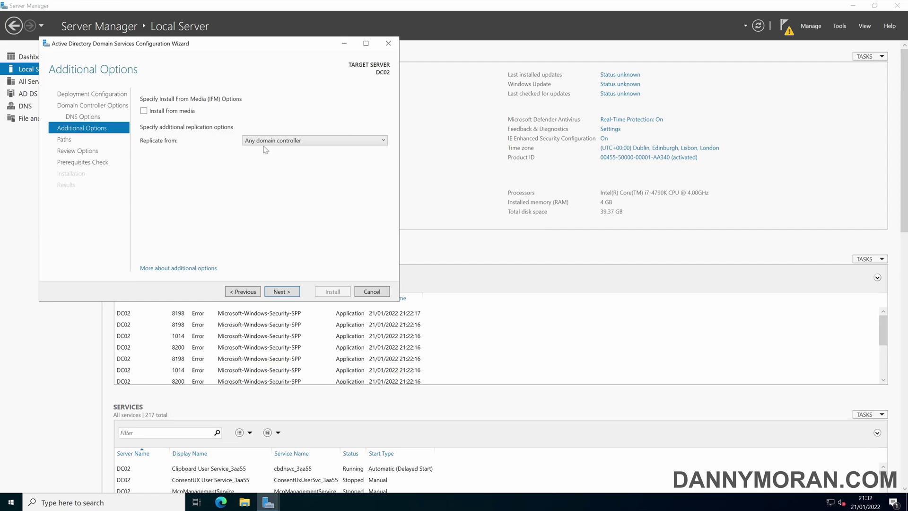
left_click(289, 294)
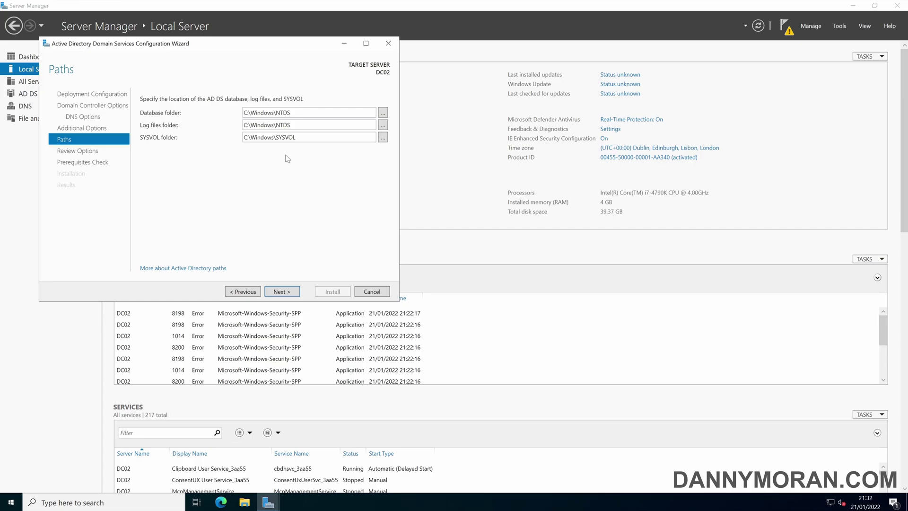
Accept default paths, review and close the generated PowerShell deployment script, then run prerequisites
left_click(280, 291)
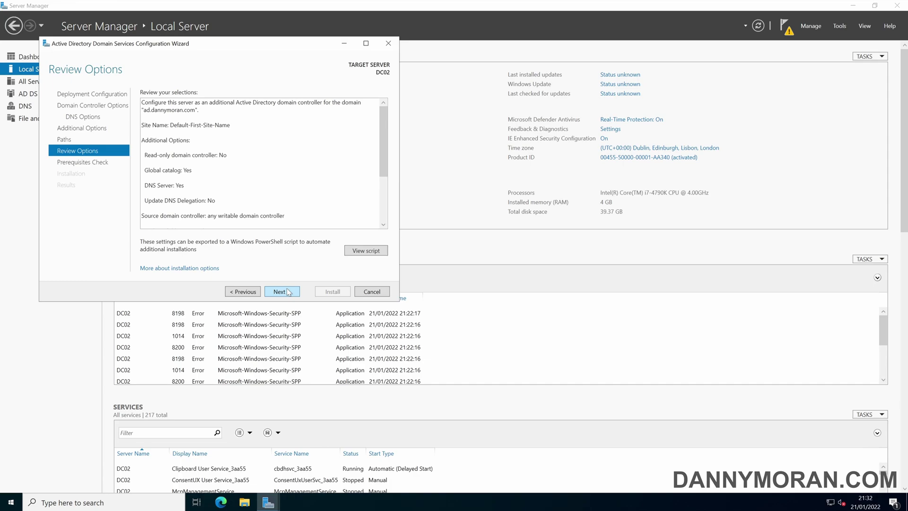
scroll(260, 163, "down", 1)
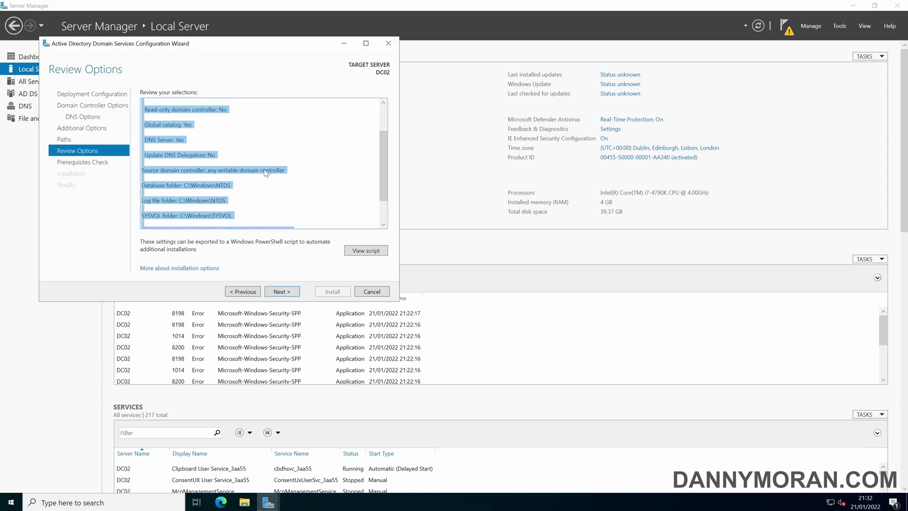
scroll(260, 163, "up", 1)
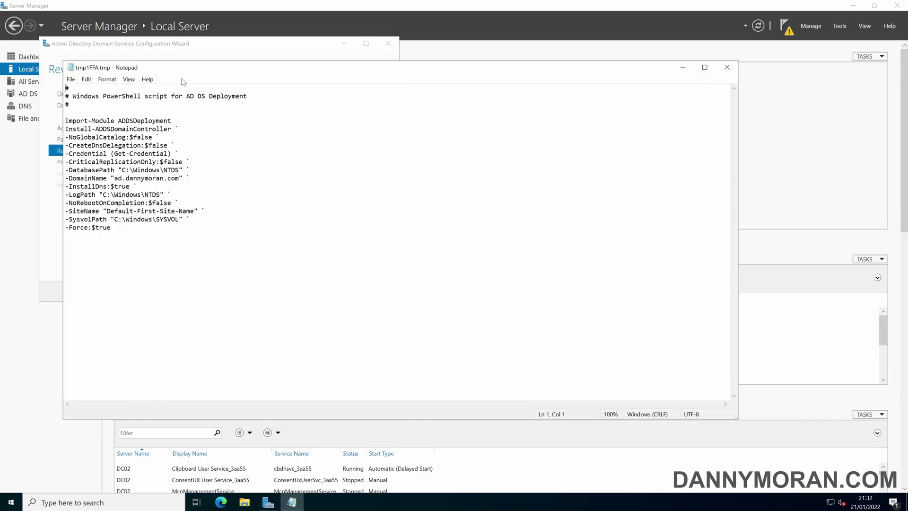
left_click_drag(183, 67, 257, 67)
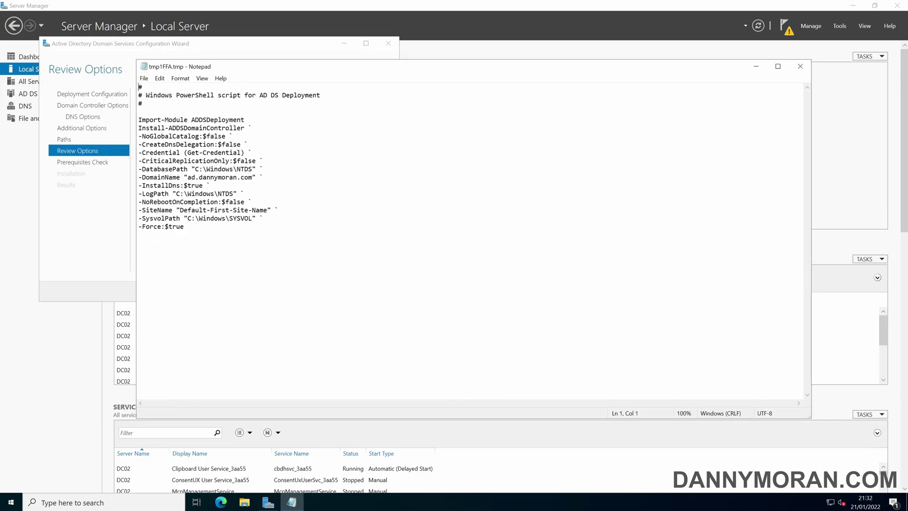
left_click_drag(184, 226, 138, 95)
left_click(139, 111)
left_click(800, 66)
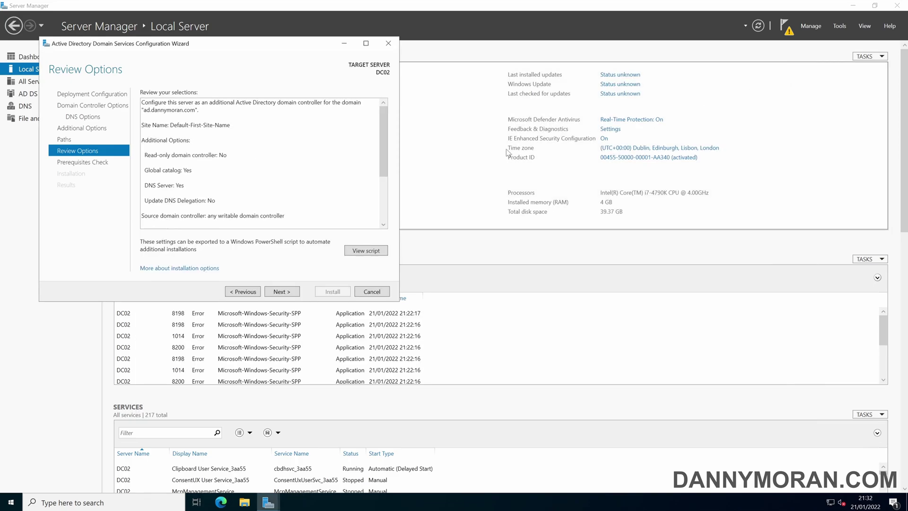
left_click(281, 291)
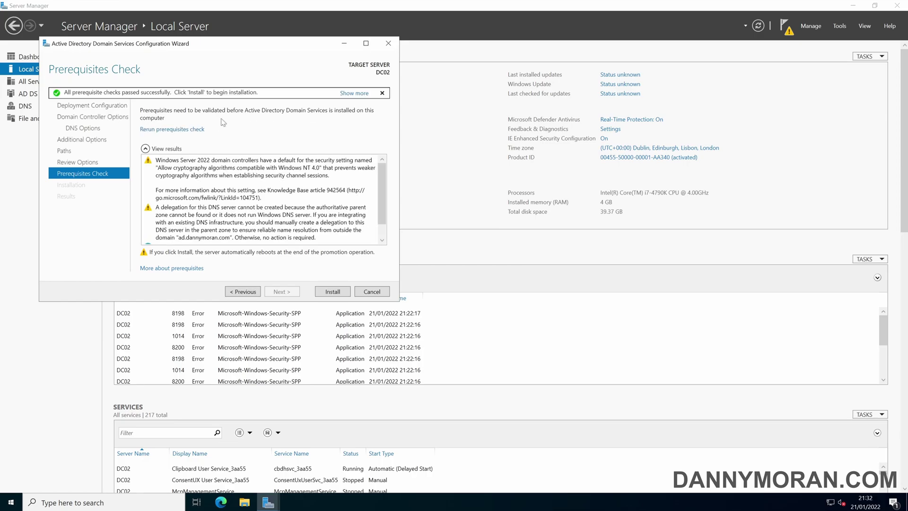
Review the passed prerequisite results and install, letting DC02 restart as a domain controller
scroll(379, 176, "down", 2)
scroll(383, 163, "up", 2)
scroll(380, 209, "down", 1)
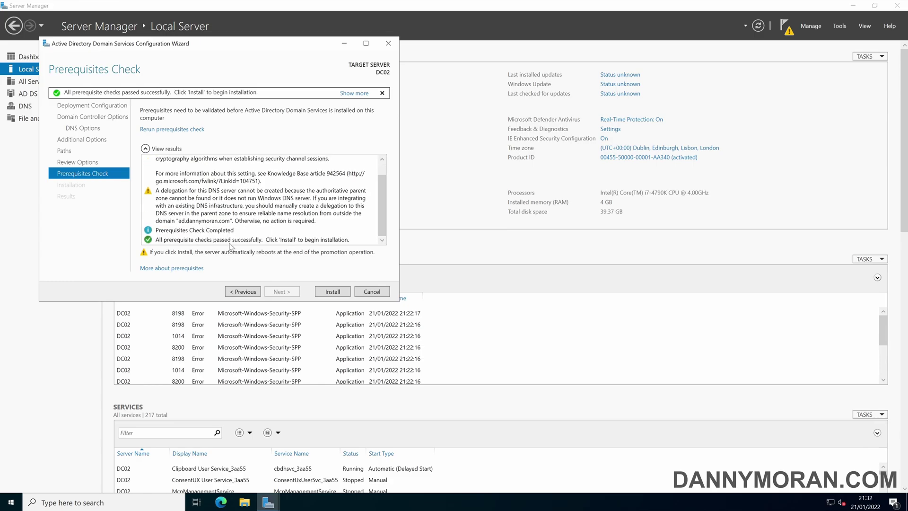
left_click(333, 292)
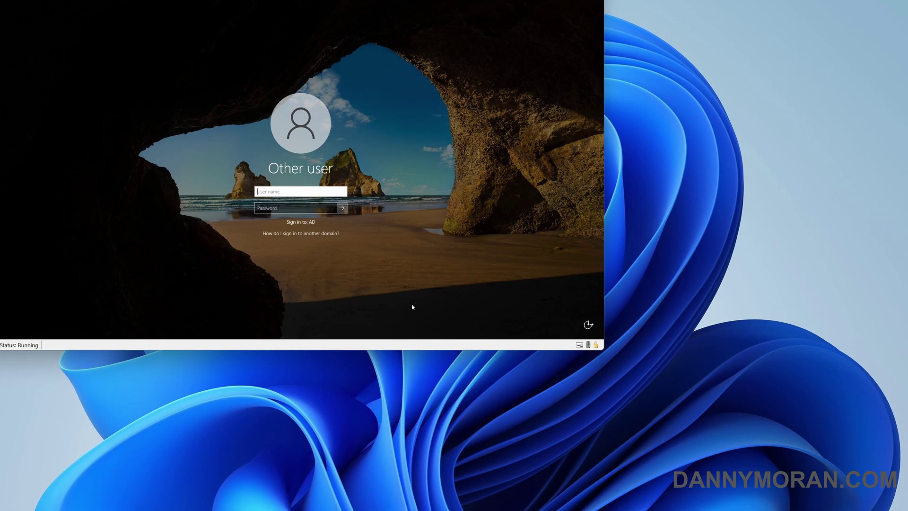
Sign in to DC02 with the domain administrator account and password, then open Server Manager's Tools menu
type("AD")
type("or")
key("Tab")
type("•••")
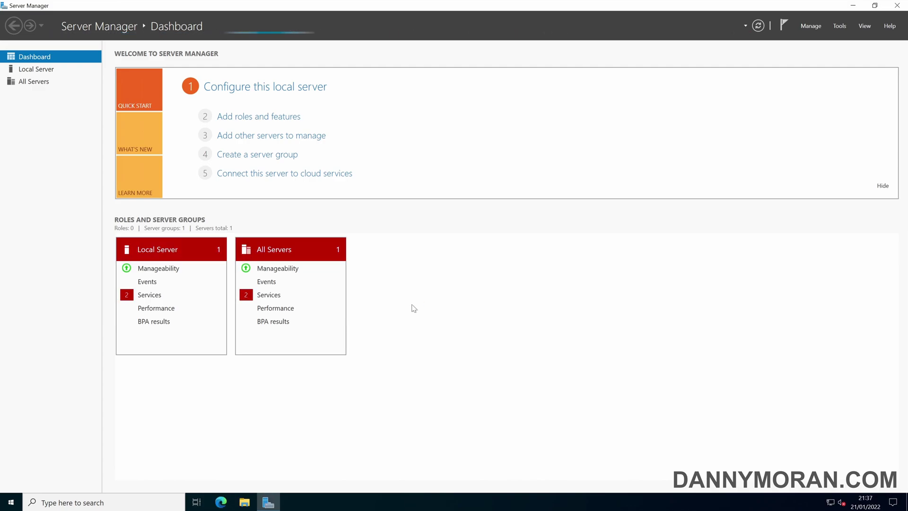
left_click(815, 29)
Open Active Directory Users and Computers maximized and inspect DC01 and DC02 under Domain Controllers
left_click(841, 28)
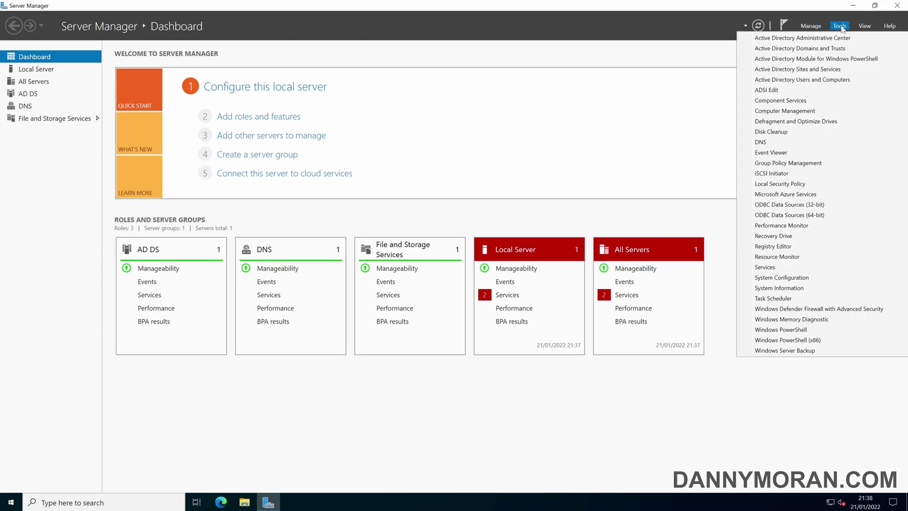
left_click(832, 80)
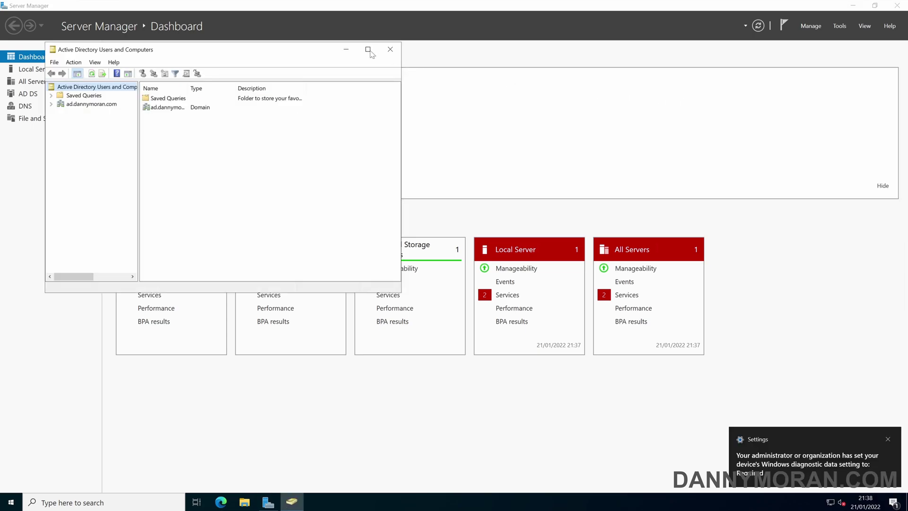
left_click(367, 50)
left_click(5, 58)
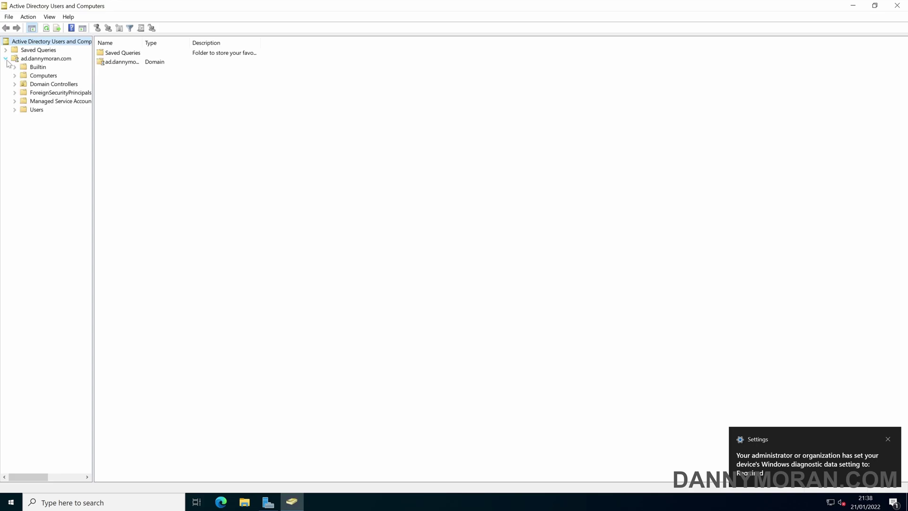
left_click(45, 58)
left_click(51, 84)
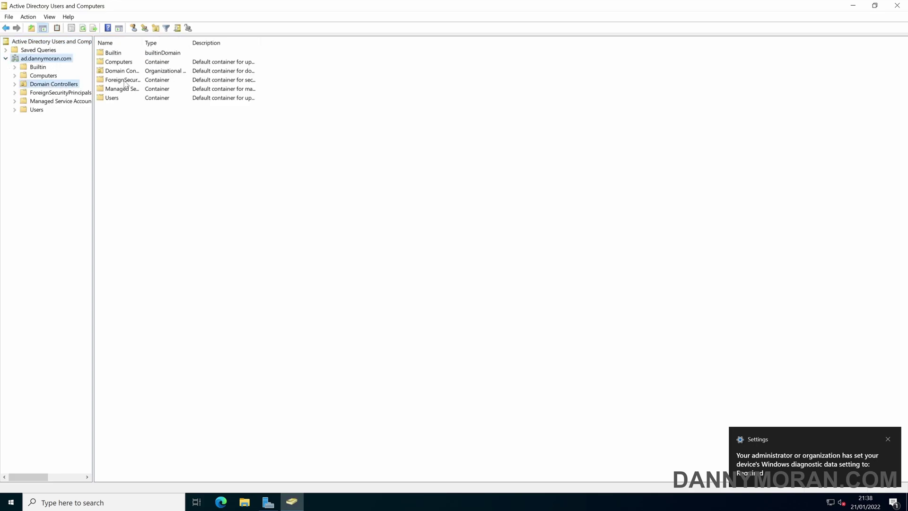
left_click(117, 53)
left_click(118, 62)
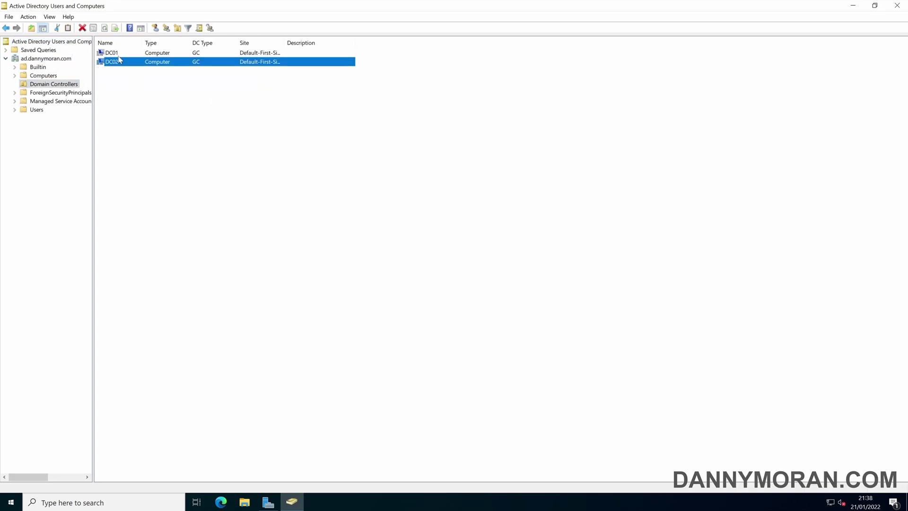
left_click(121, 54)
left_click(123, 62)
Browse Users and Builtin, then confirm both DCs are online in Change Domain Controller and cancel
left_click(36, 110)
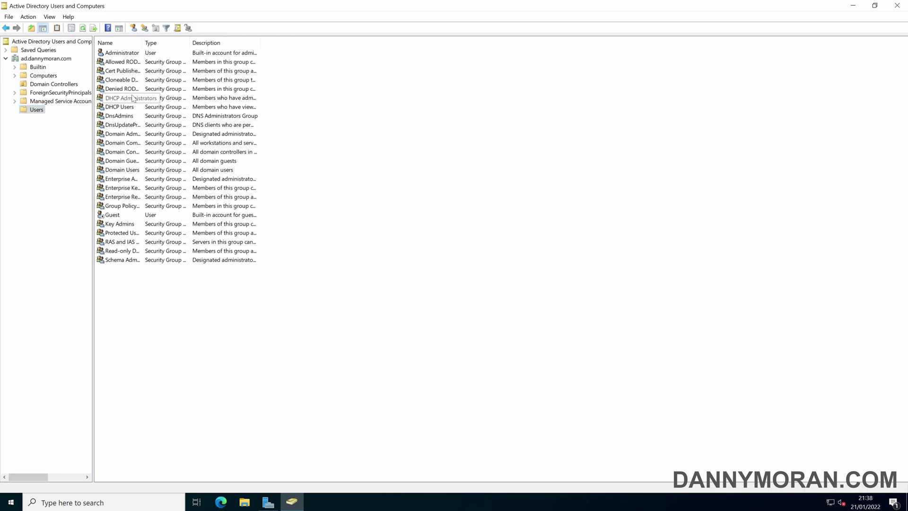
left_click(38, 67)
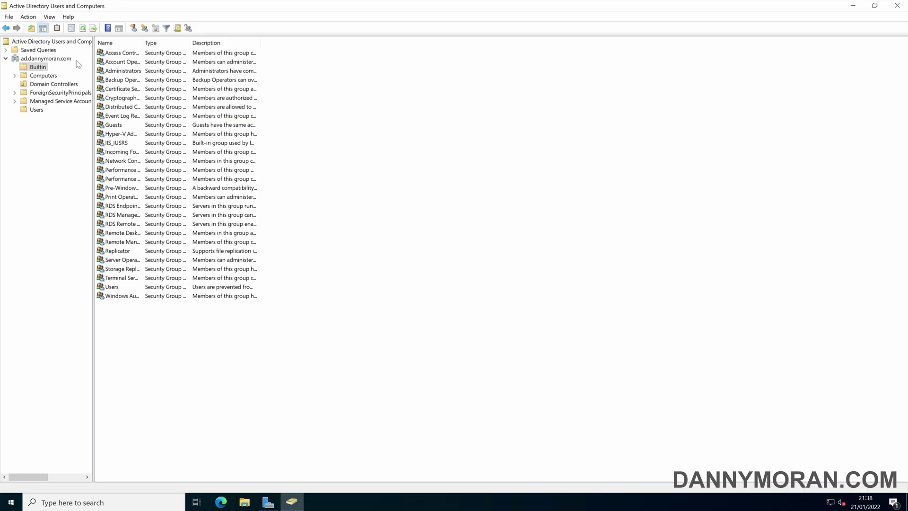
left_click(51, 59)
right_click(51, 59)
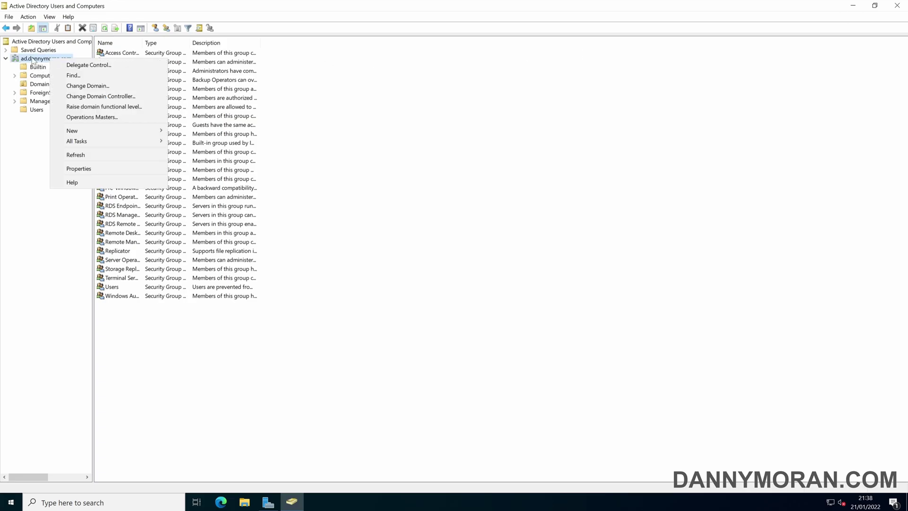
left_click(110, 95)
left_click(446, 245)
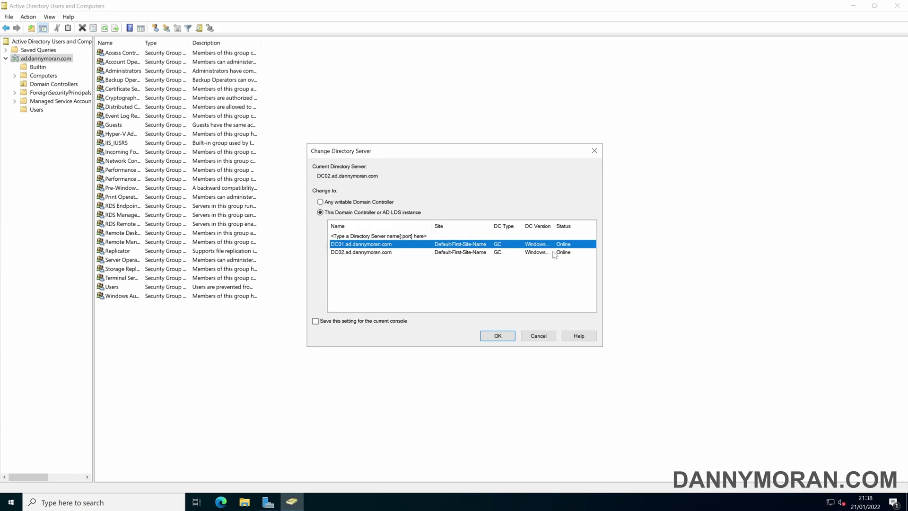
left_click(561, 254)
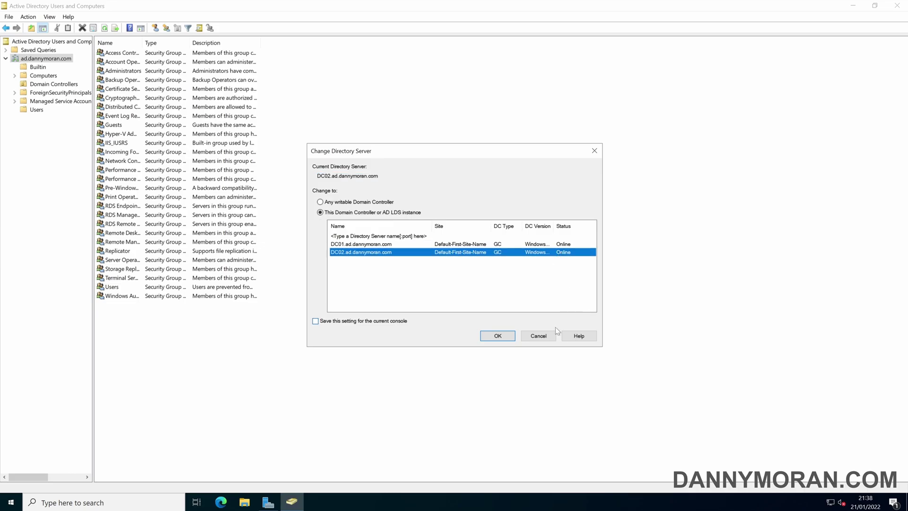
left_click(538, 335)
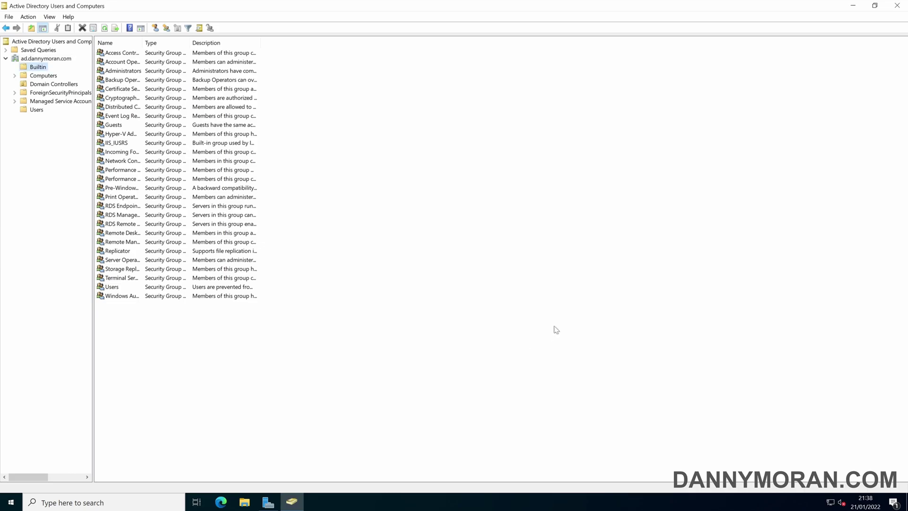
Open Group Policy Management maximized and expand the forest down to ad.dannymoran.com
left_click(852, 7)
left_click(839, 26)
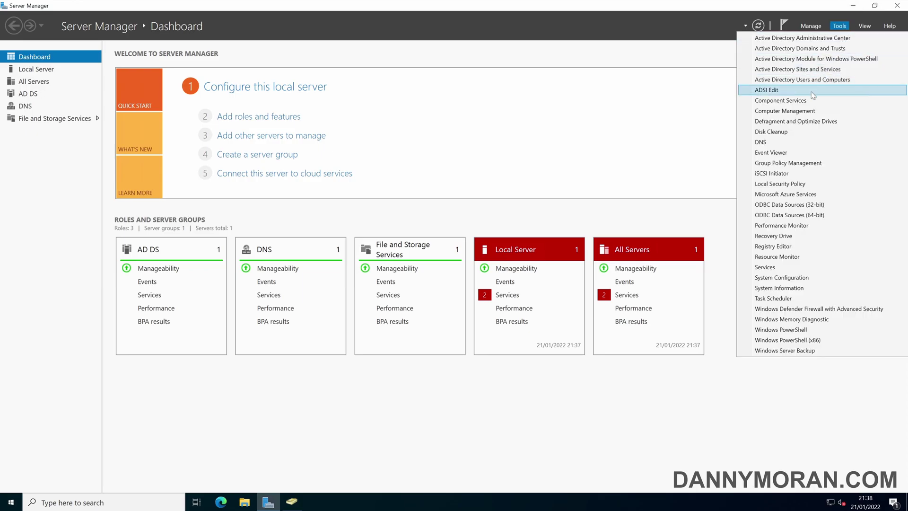
left_click(785, 163)
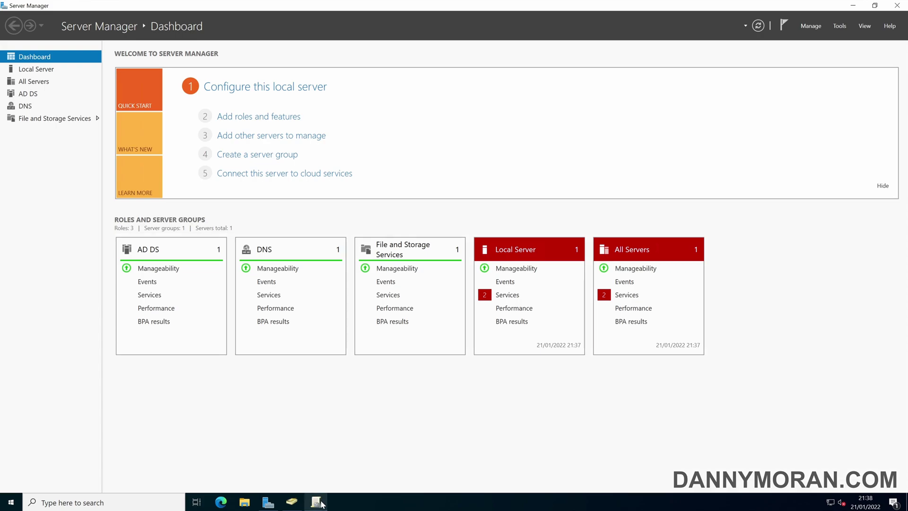
left_click(383, 69)
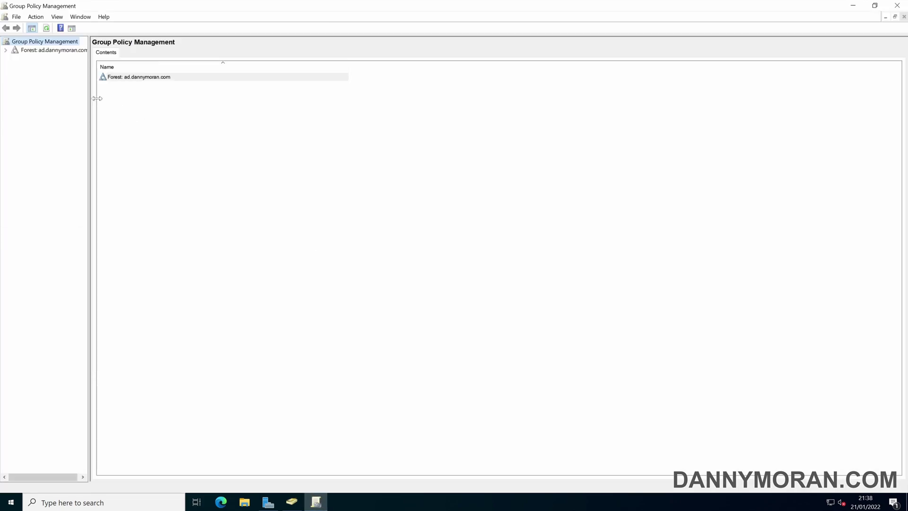
left_click_drag(90, 99, 148, 99)
left_click(6, 50)
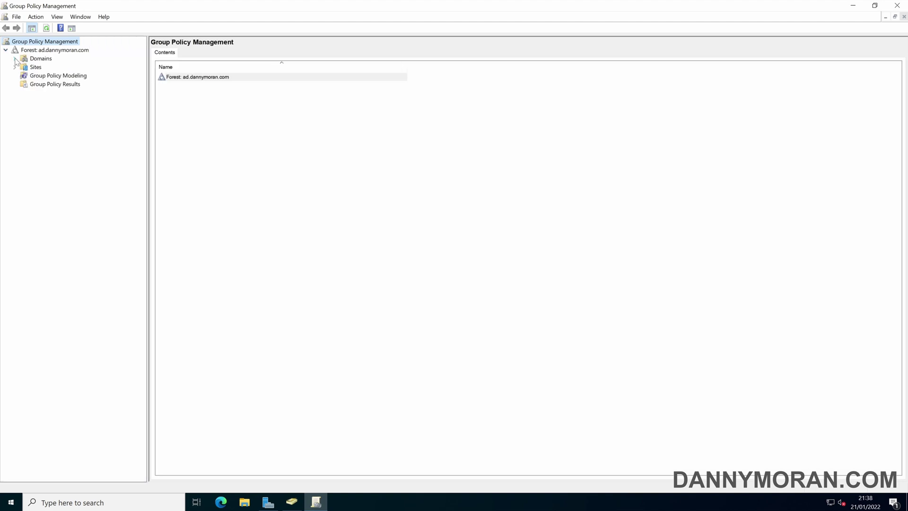
left_click(14, 58)
left_click(23, 68)
Review Default Domain Policy and the replicated Group Policy Objects, then return to Local Server
left_click(68, 77)
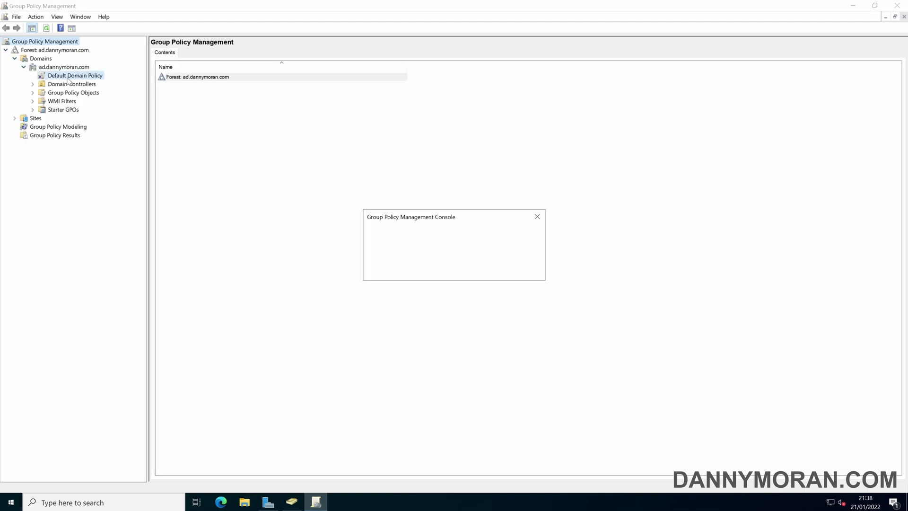
left_click(505, 271)
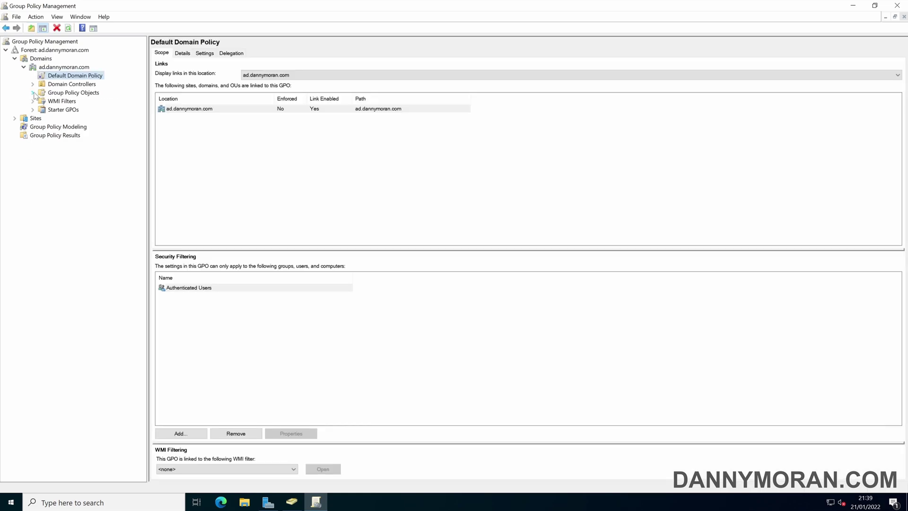
left_click(33, 92)
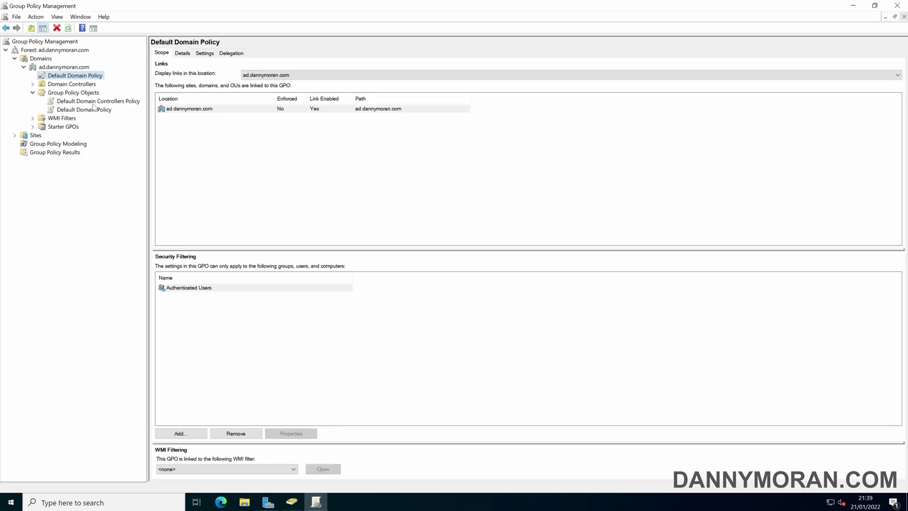
left_click(852, 5)
left_click(57, 70)
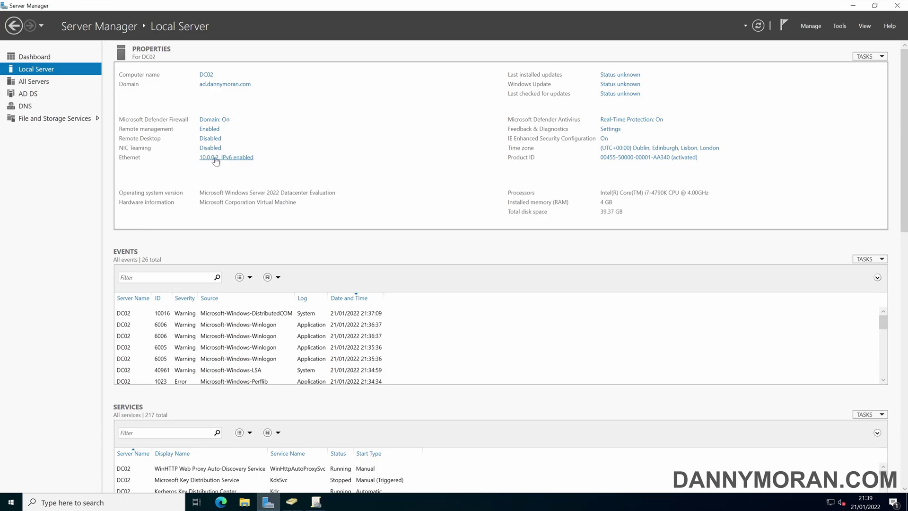
Check DC02's Ethernet IPv4 DNS (10.0.0.1 preferred, 127.0.0.1 alternate) and close without changes
left_click(216, 158)
double_click(255, 171)
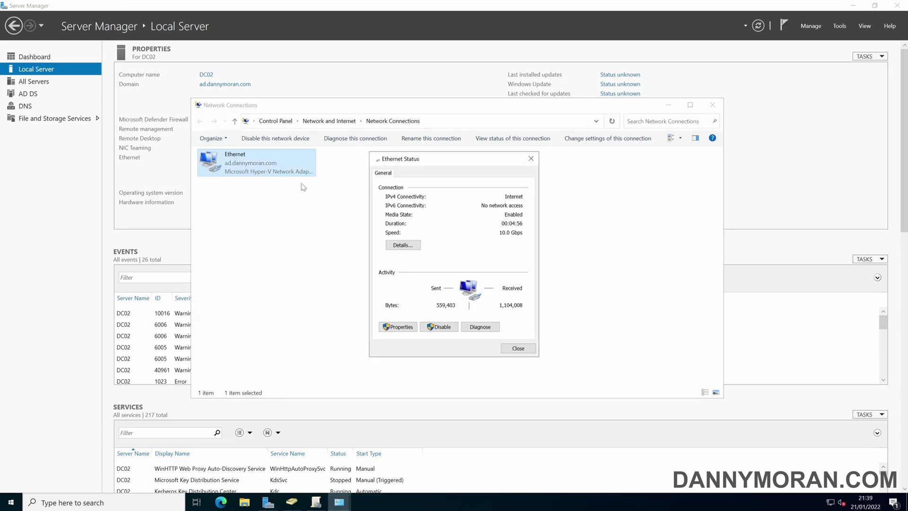
left_click(398, 327)
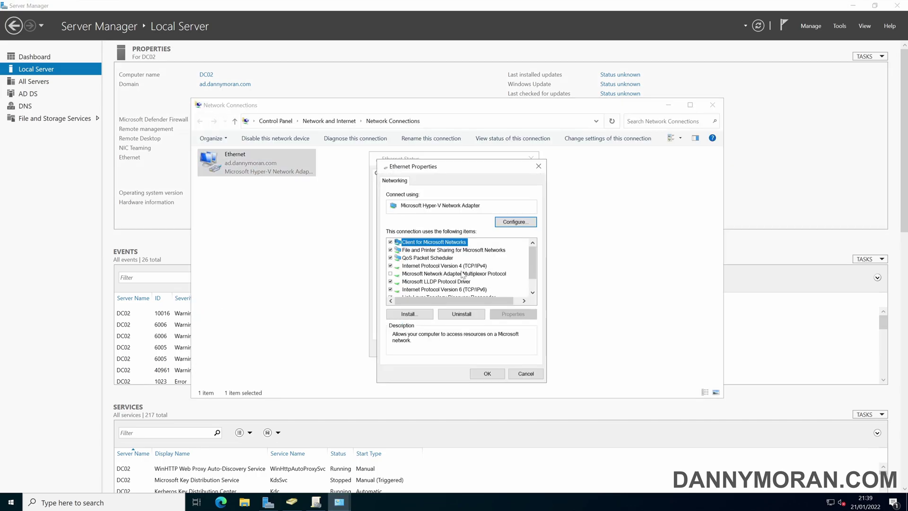
double_click(462, 266)
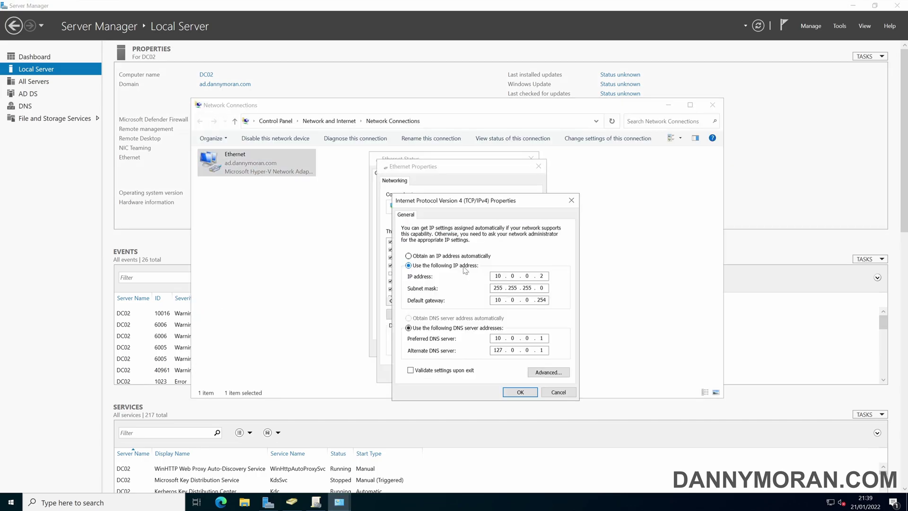
left_click(558, 391)
left_click(525, 375)
left_click(519, 354)
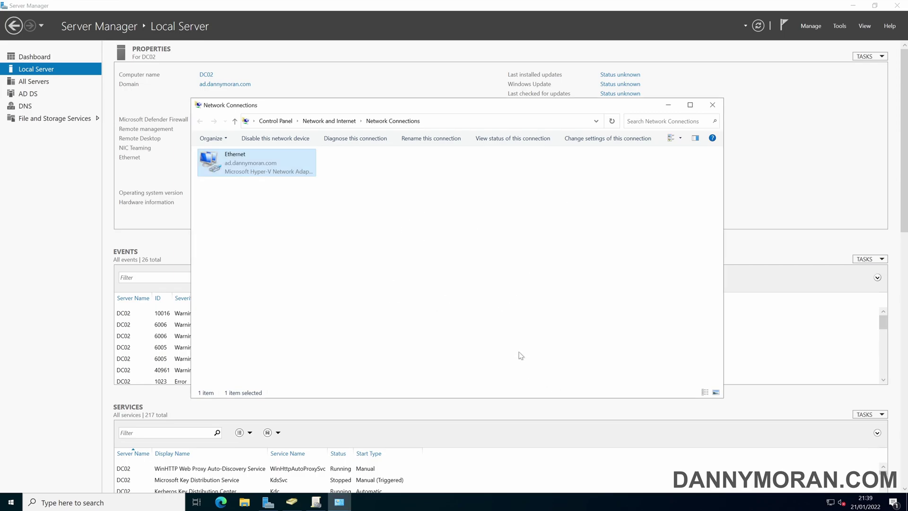
Switch to DC01's Local Server and open its Ethernet adapter's IPv4 settings
left_click(669, 105)
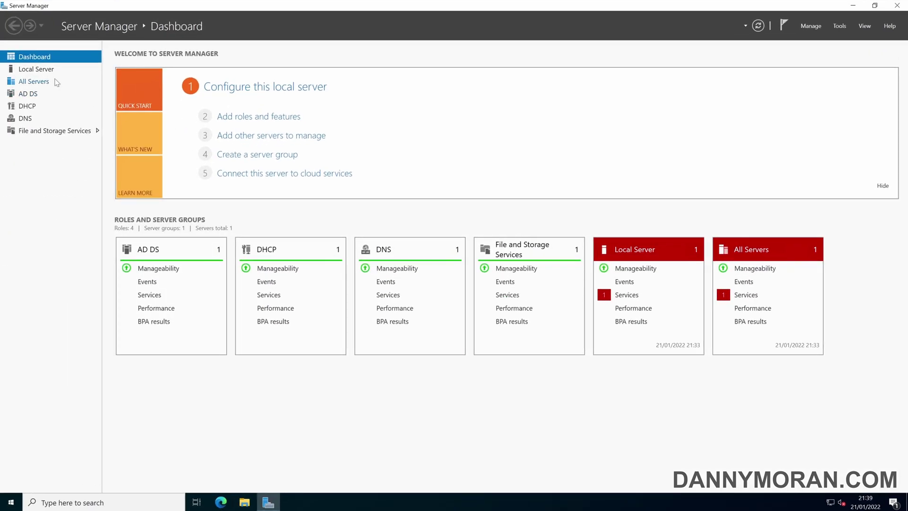
left_click(45, 70)
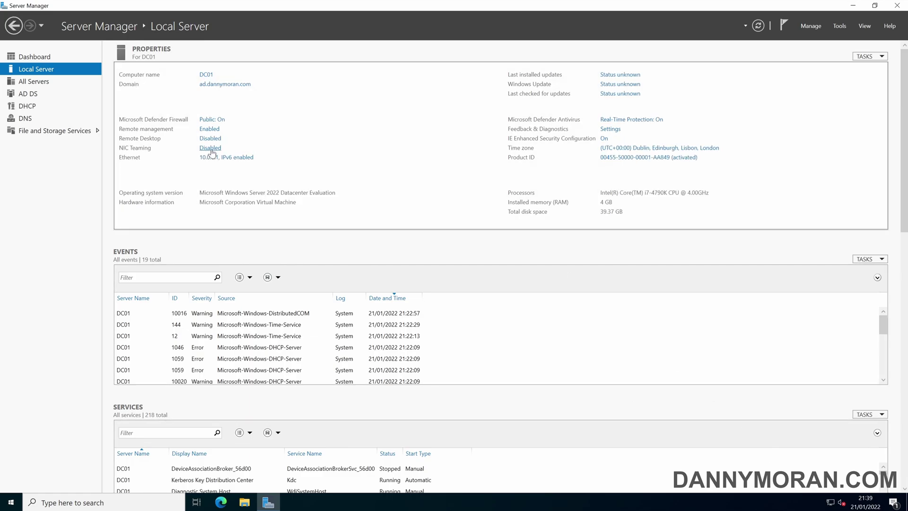
left_click(215, 157)
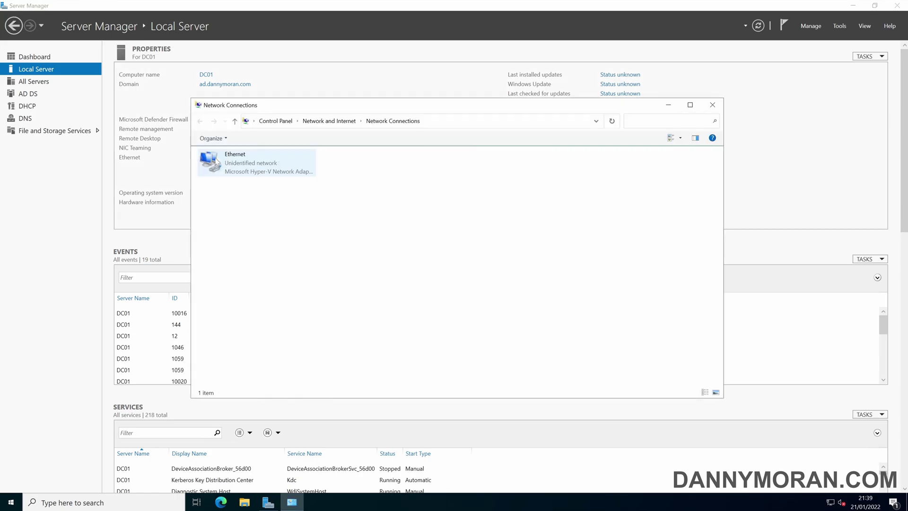
double_click(240, 166)
left_click(398, 327)
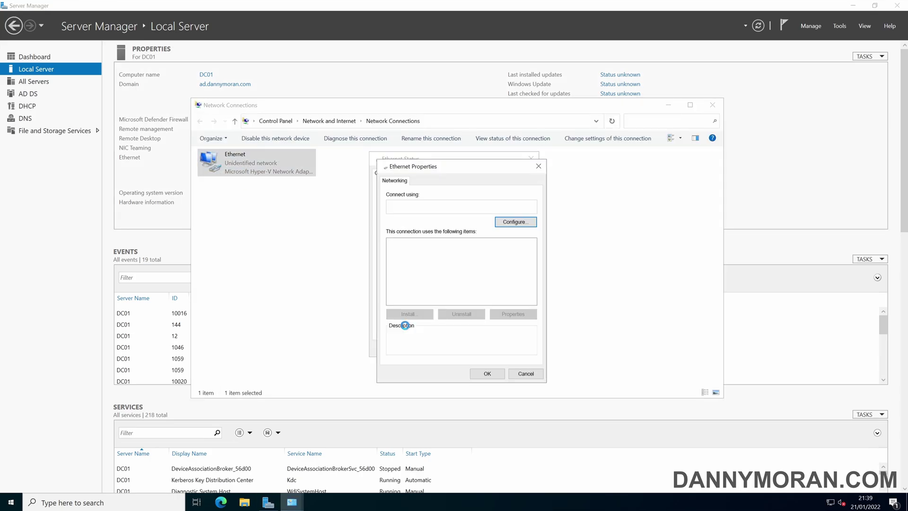
double_click(462, 267)
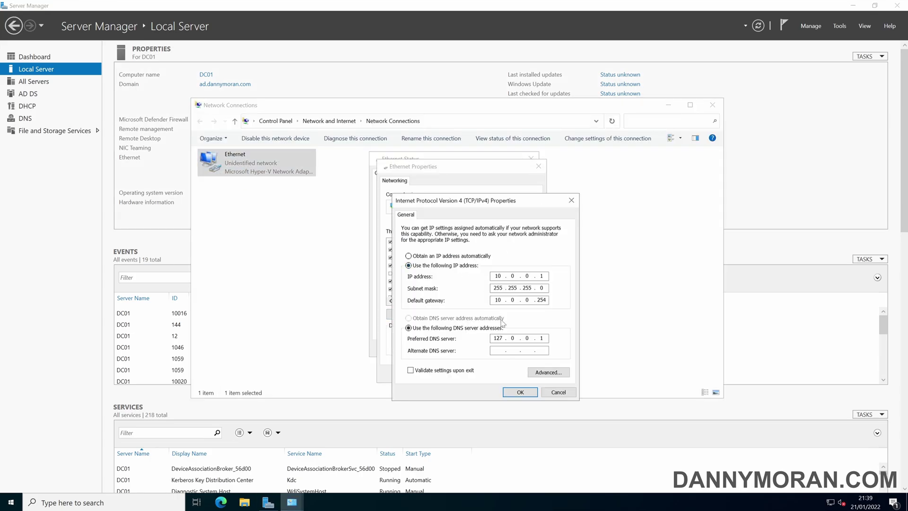
Set DC01's preferred DNS to 10.0.0.2 and alternate to 127.0.0.1, save, and close all windows
double_click(497, 337)
type("10.0.0.2")
left_click(502, 349)
type("10")
key("BackSpace")
key("BackSpace")
key("BackSpace")
type("1270.0.1")
left_click(526, 394)
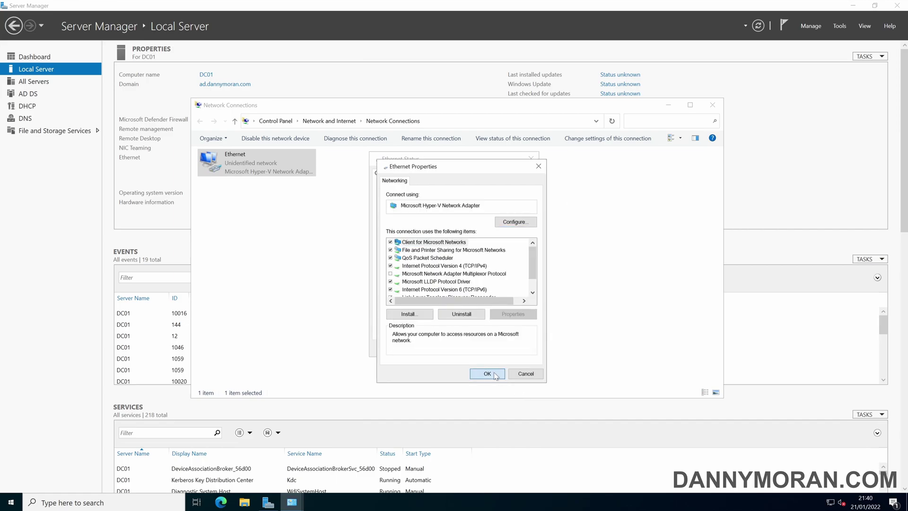
left_click(487, 373)
left_click(514, 354)
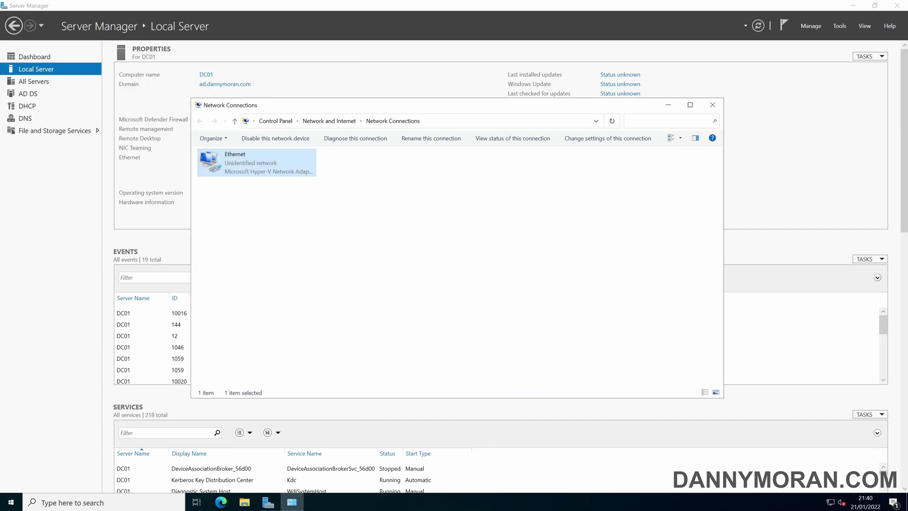
left_click(710, 108)
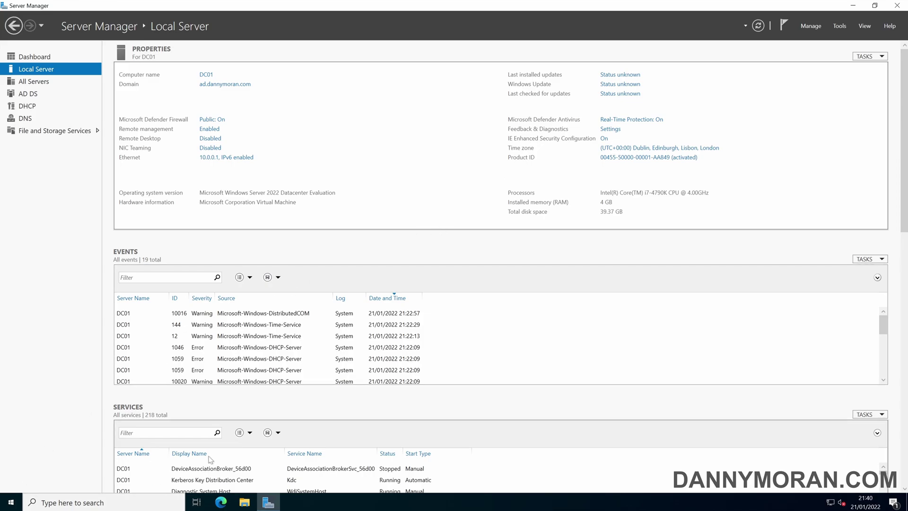
Launch the DHCP console and restart the dc01 DHCP server service
left_click(835, 28)
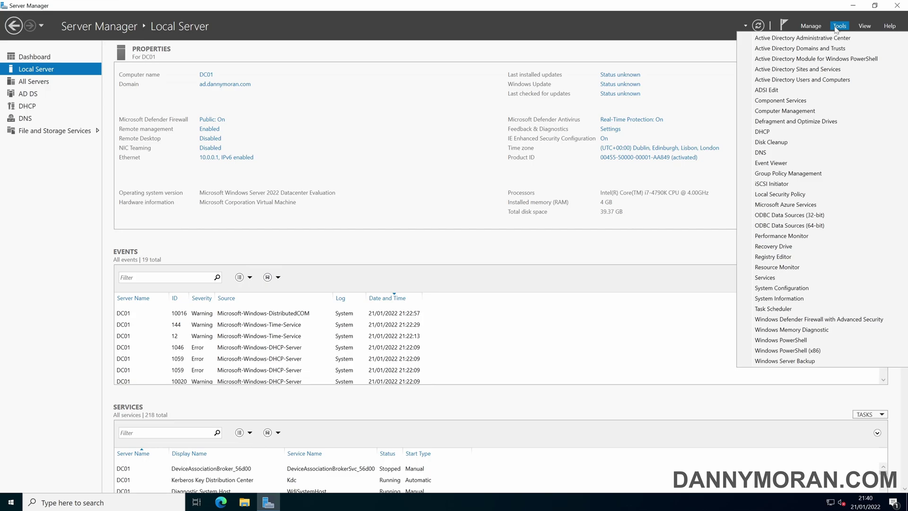
left_click(762, 132)
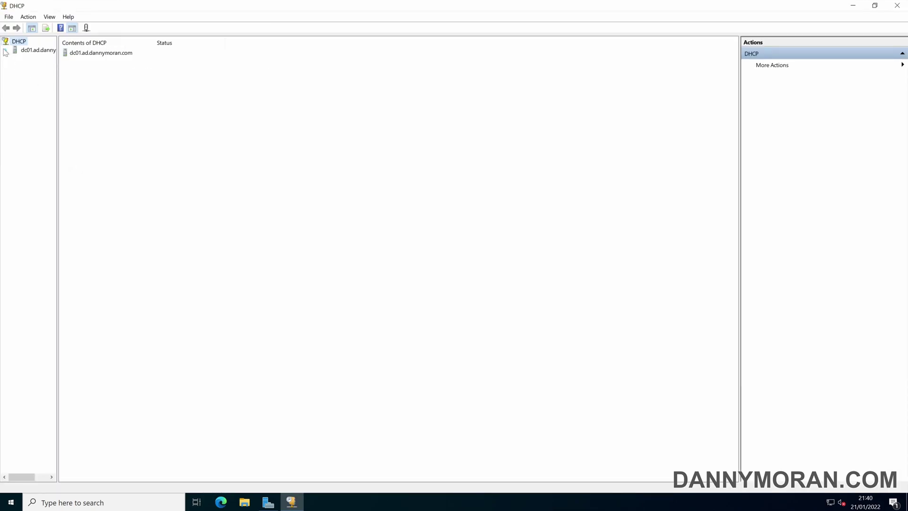
left_click(5, 50)
right_click(34, 52)
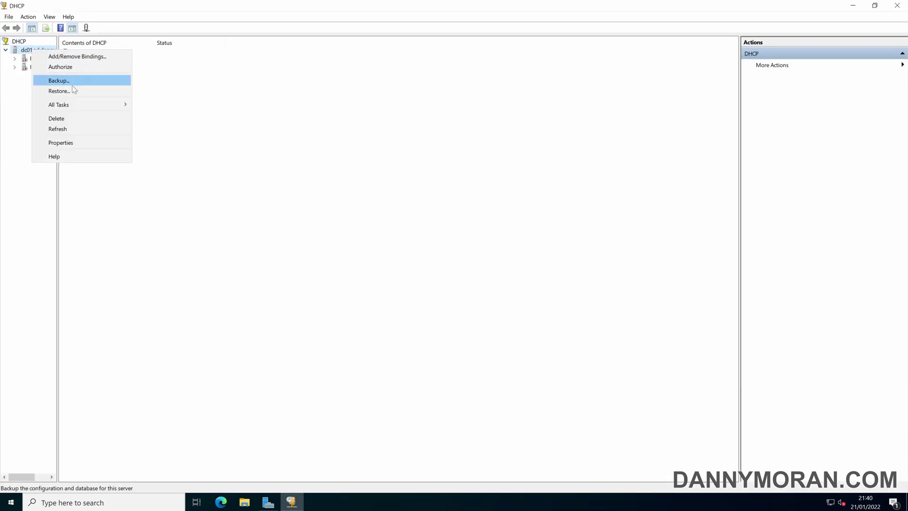
mouse_move(74, 103)
left_click(161, 147)
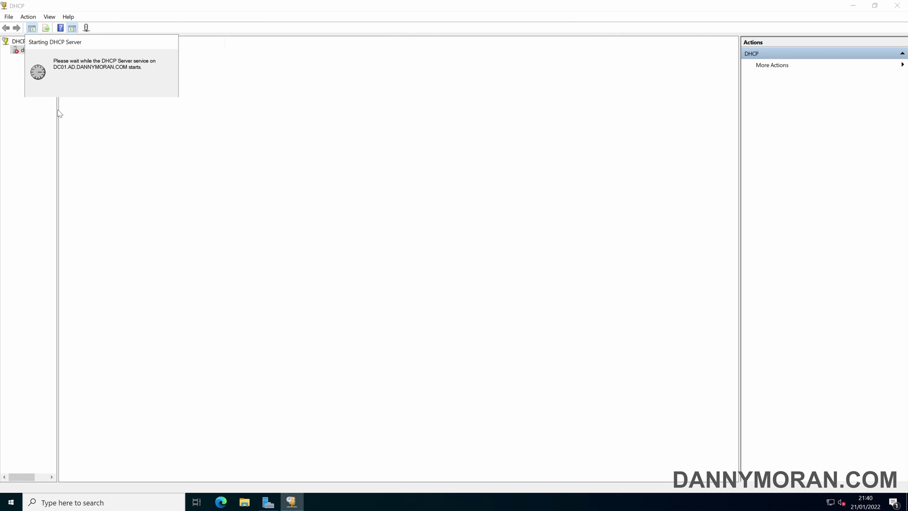
Expand IPv4 and the Main Lan scope to display its scope options
left_click_drag(56, 106, 156, 118)
double_click(34, 59)
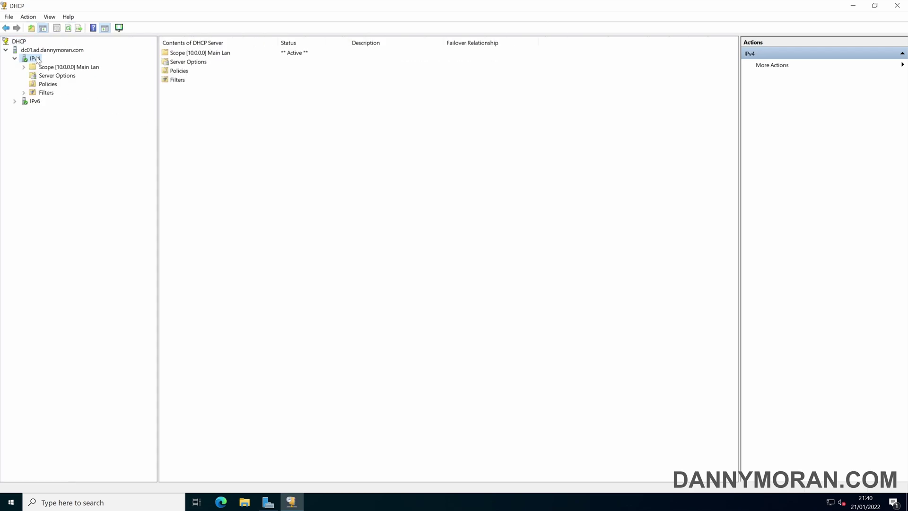
double_click(57, 67)
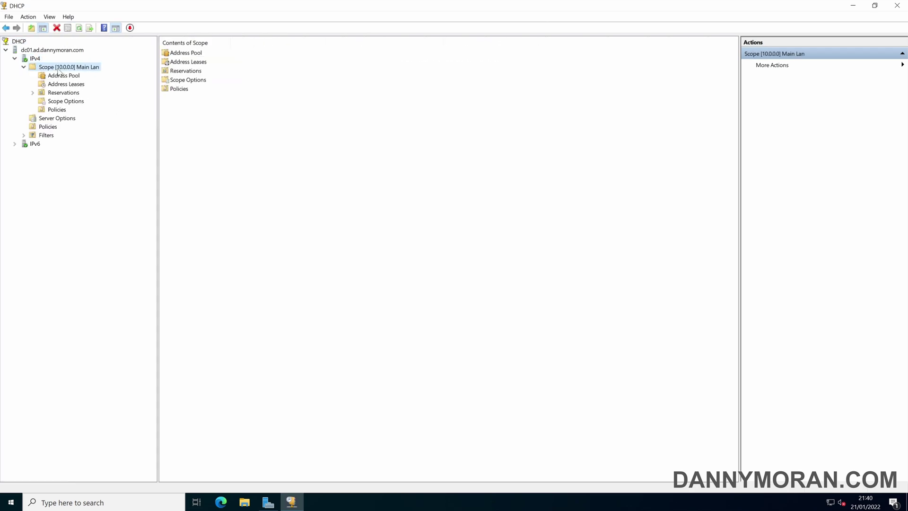
left_click(59, 101)
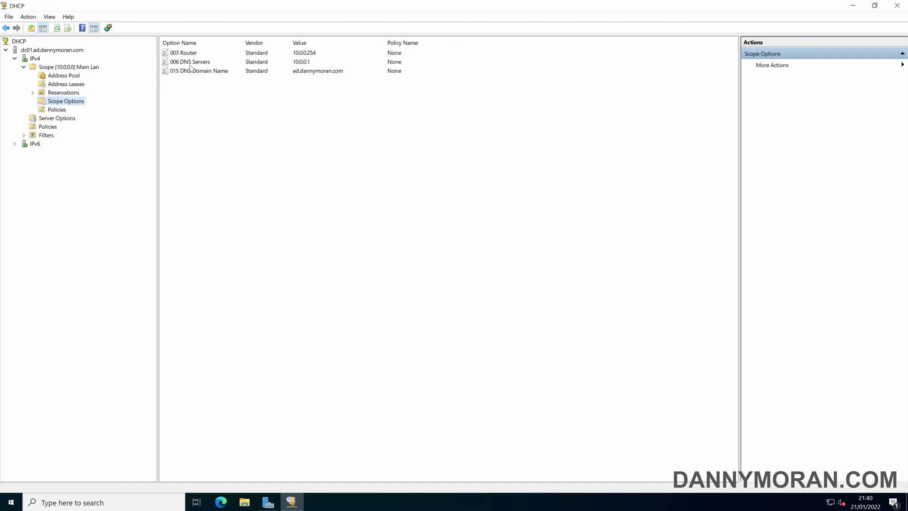
Add 10.0.0.2 alongside 10.0.0.1 in Main Lan's 006 DNS Servers option, apply, and minimize DHCP
double_click(192, 64)
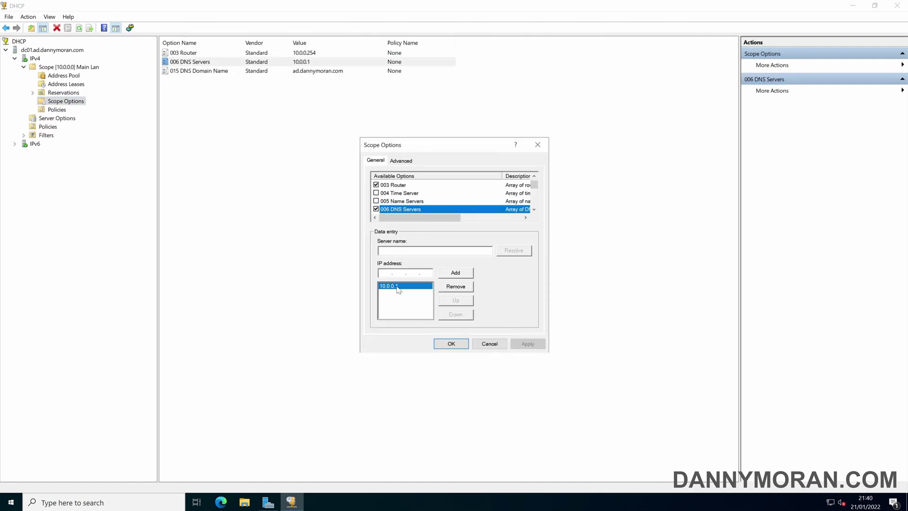
key("Tab")
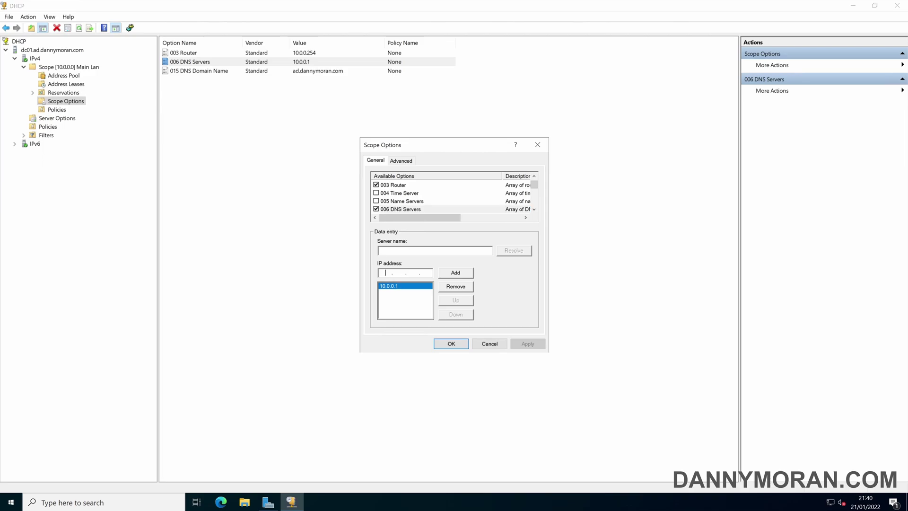
type("10.")
left_click(457, 275)
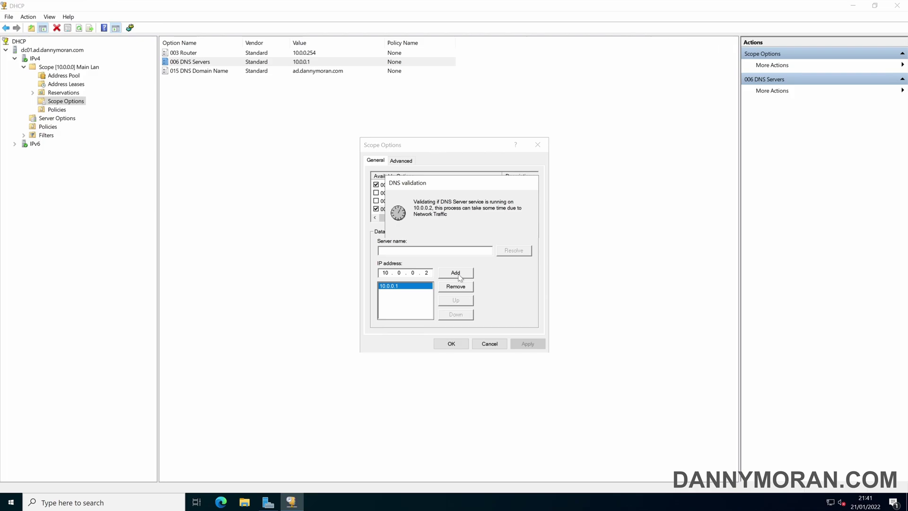
left_click(529, 344)
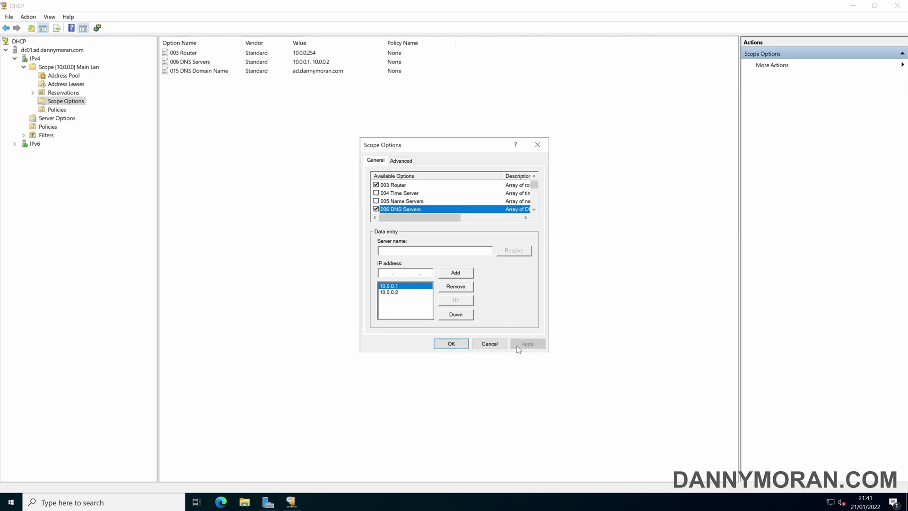
left_click(451, 344)
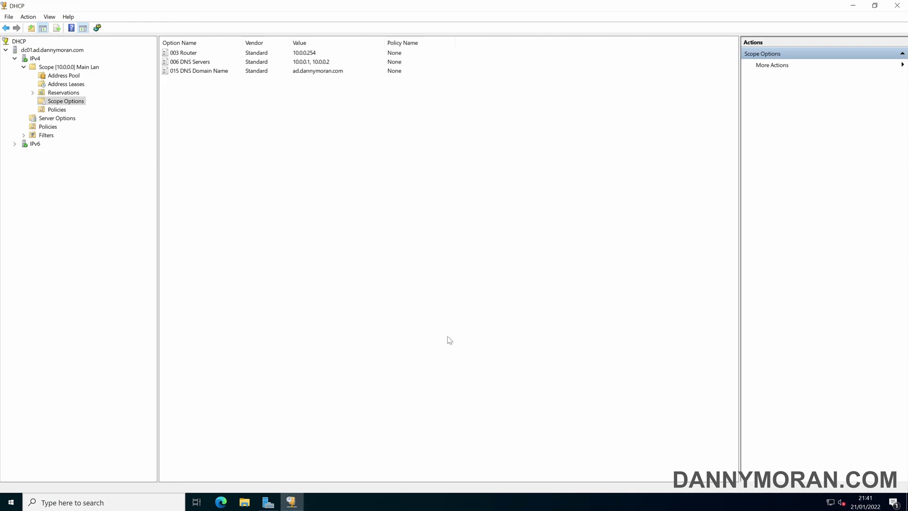
left_click(852, 6)
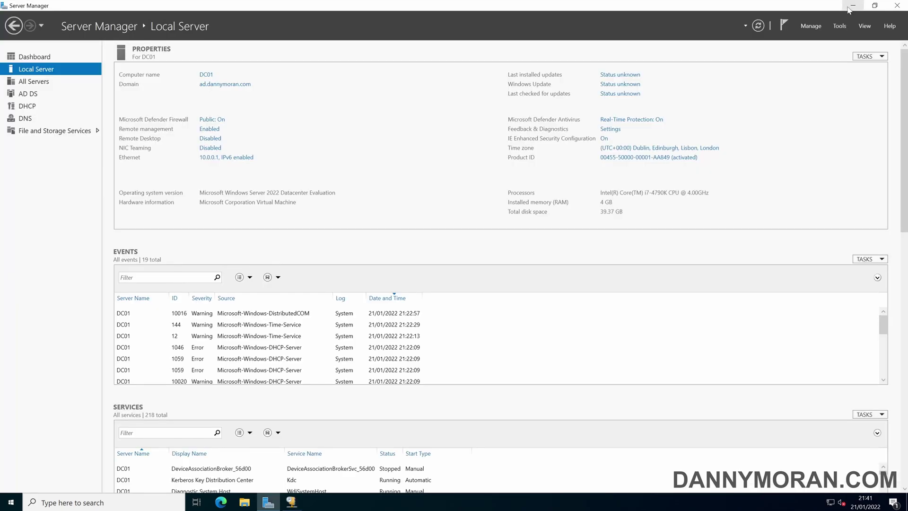